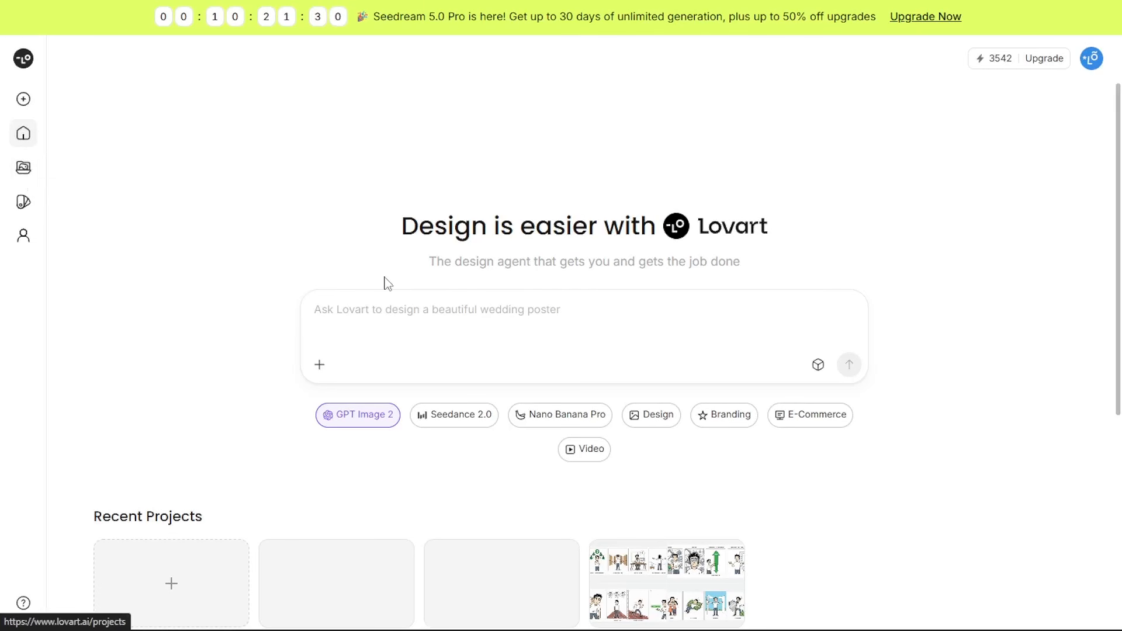
Open the project "my project" and choose the Logo & Branding skill for its chat.
click(23, 168)
click(462, 154)
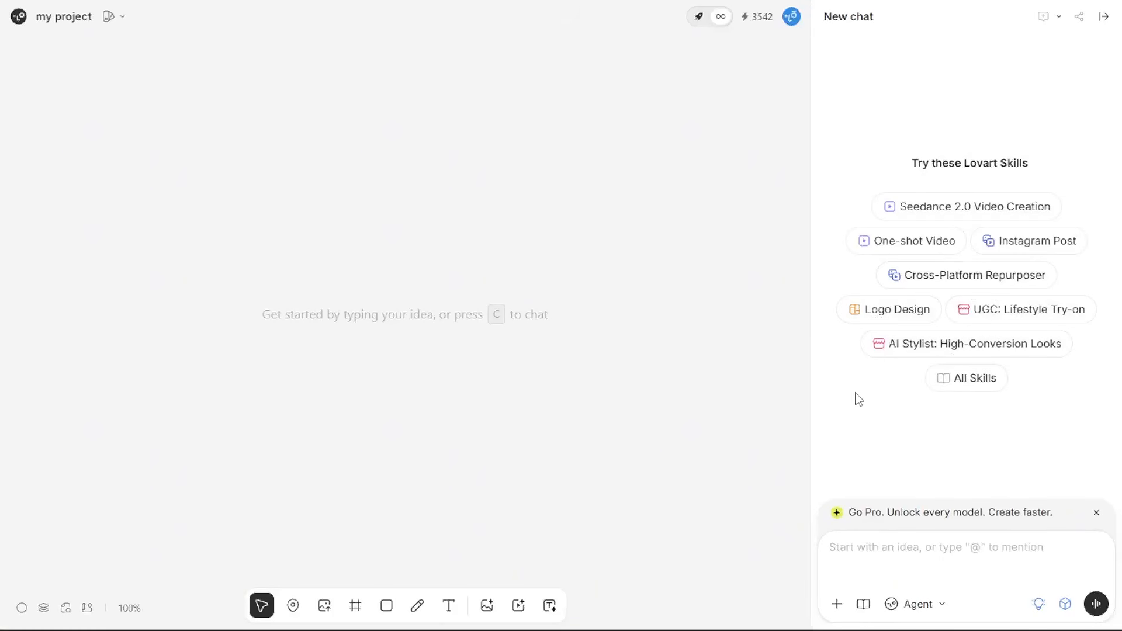
click(864, 605)
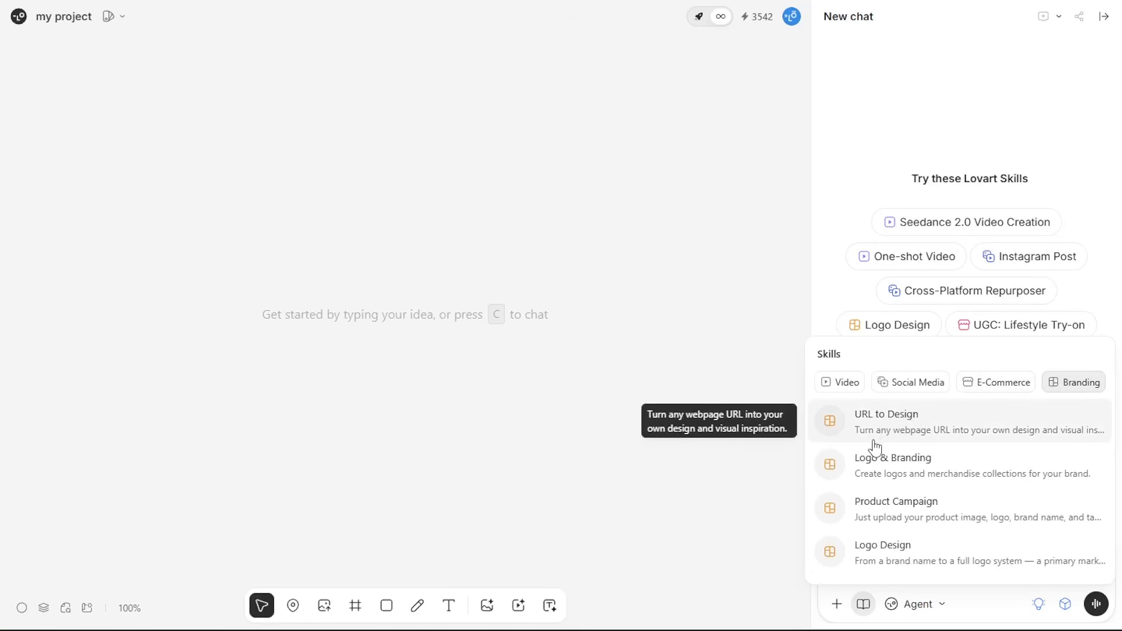
click(872, 471)
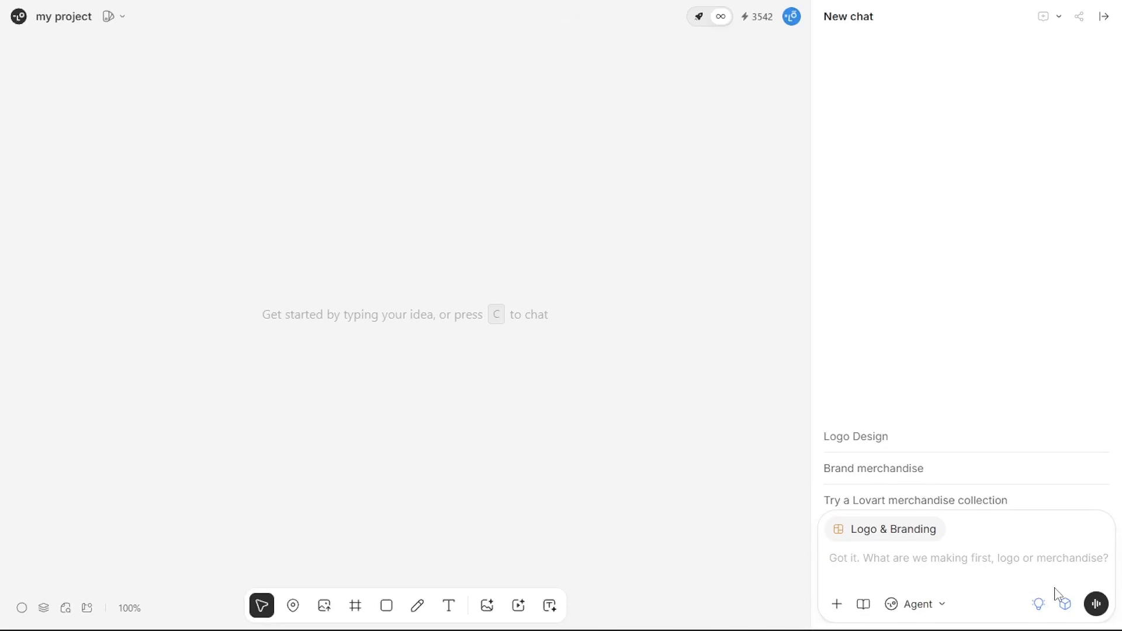
Choose GPT Image 2 Medium as the image model for the chat.
click(1066, 610)
scroll(900, 438, down, 3)
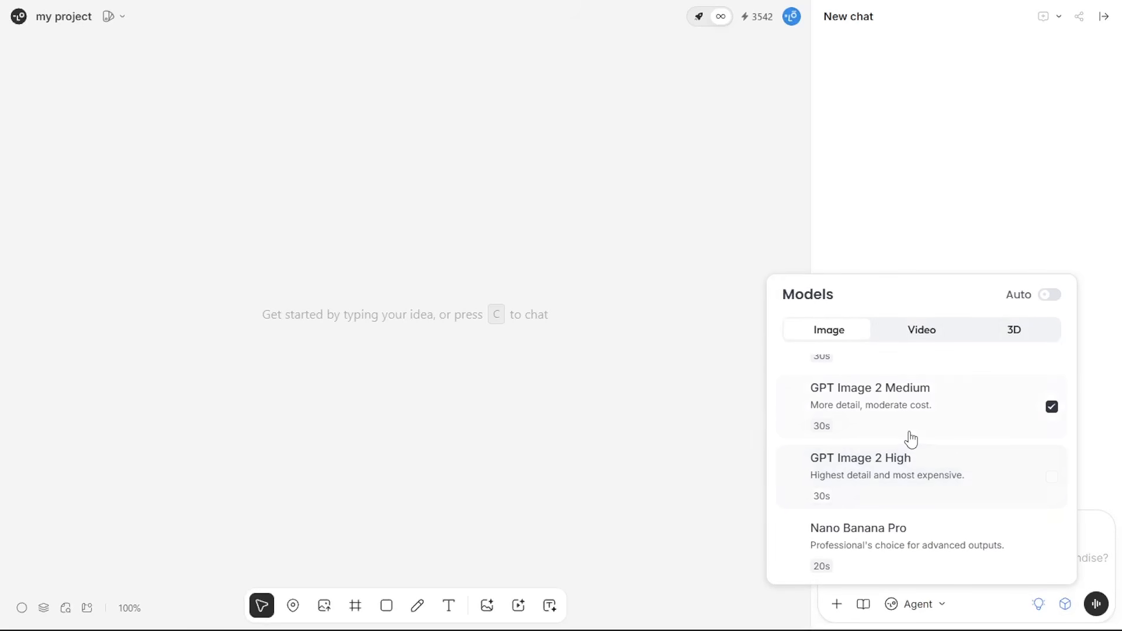
click(1042, 415)
Send the prompt for a complete, dense Brand Identity System Document and approve the proposed plan with "yes".
click(904, 566)
key(ctrl+v)
key(Return)
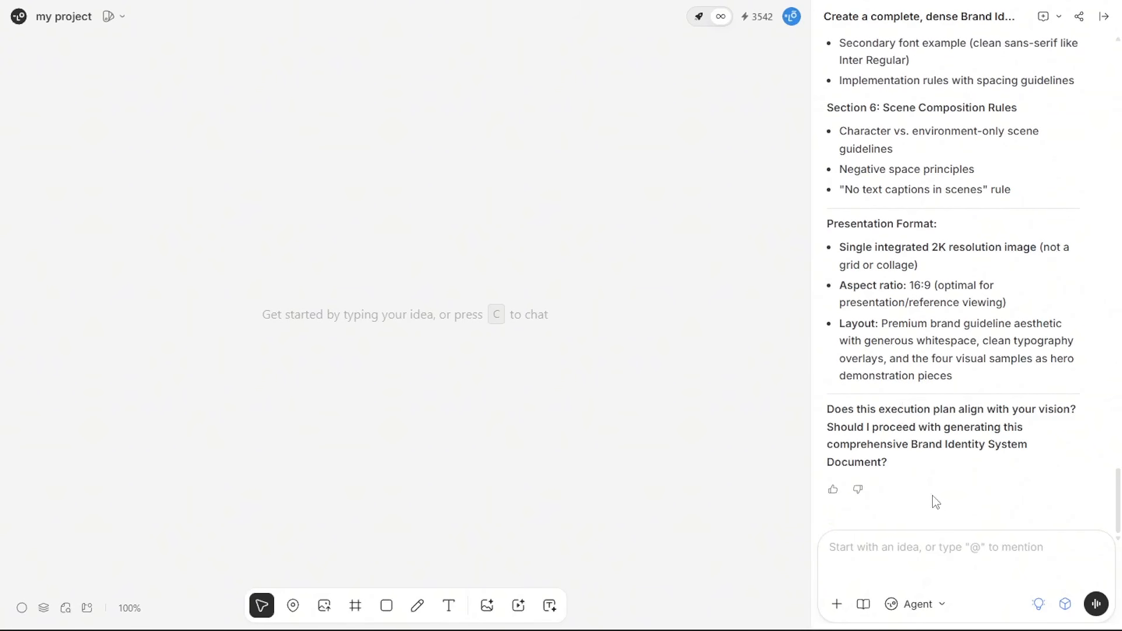
key(Return)
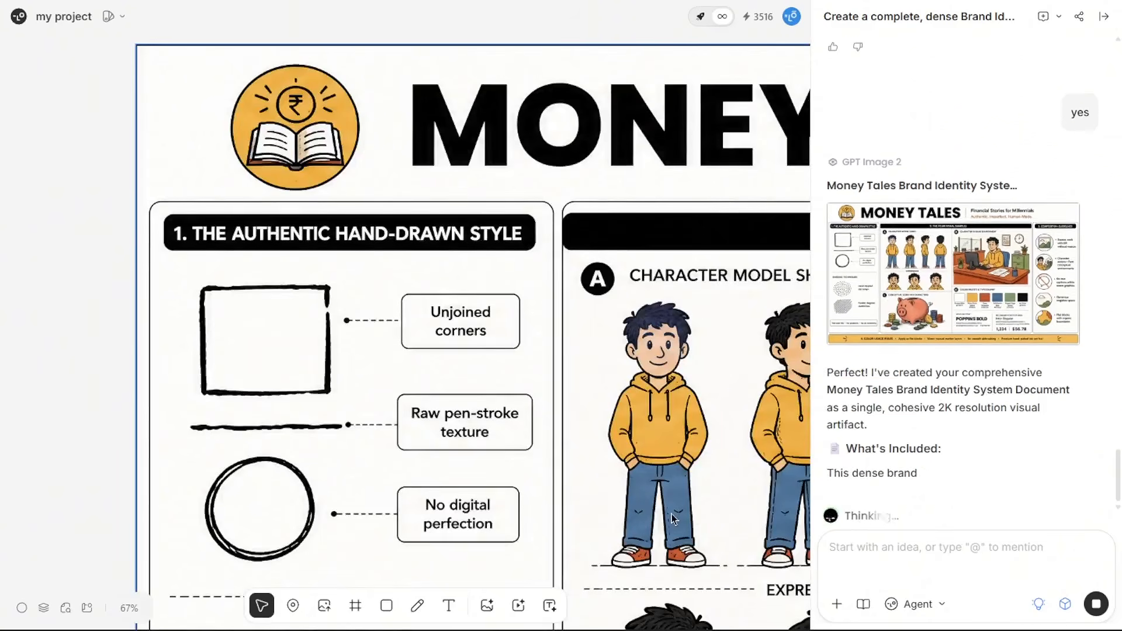
Examine the generated Money Tales Brand Identity System Document on the canvas.
scroll(550, 227, down, 5)
drag(661, 259, 322, 176)
scroll(434, 246, down, 1)
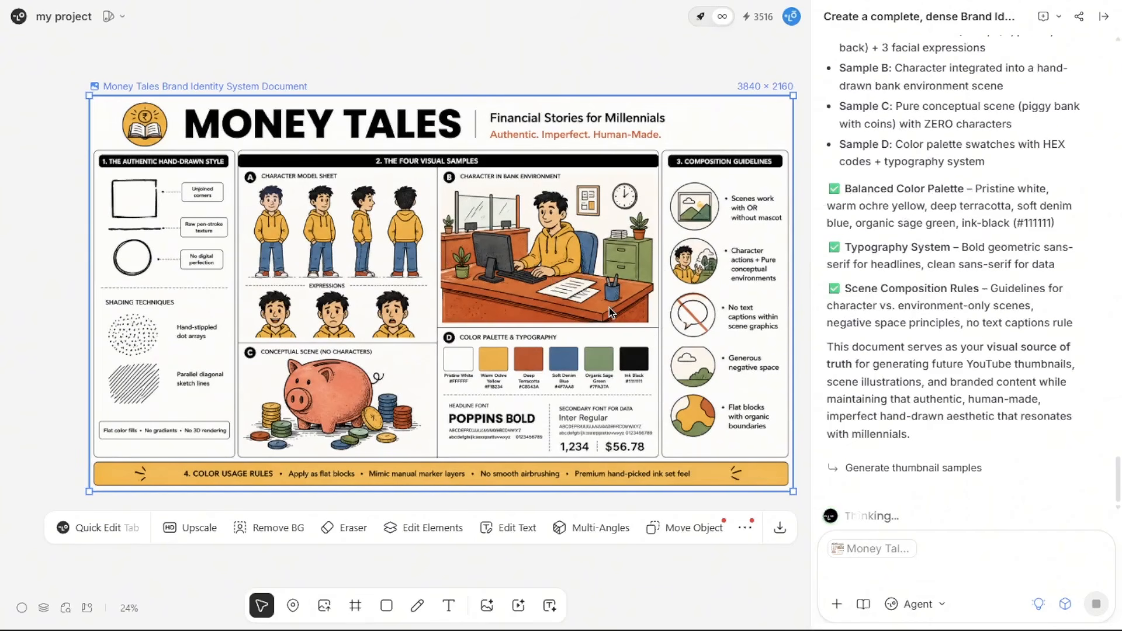
drag(465, 293, 418, 311)
drag(486, 297, 503, 289)
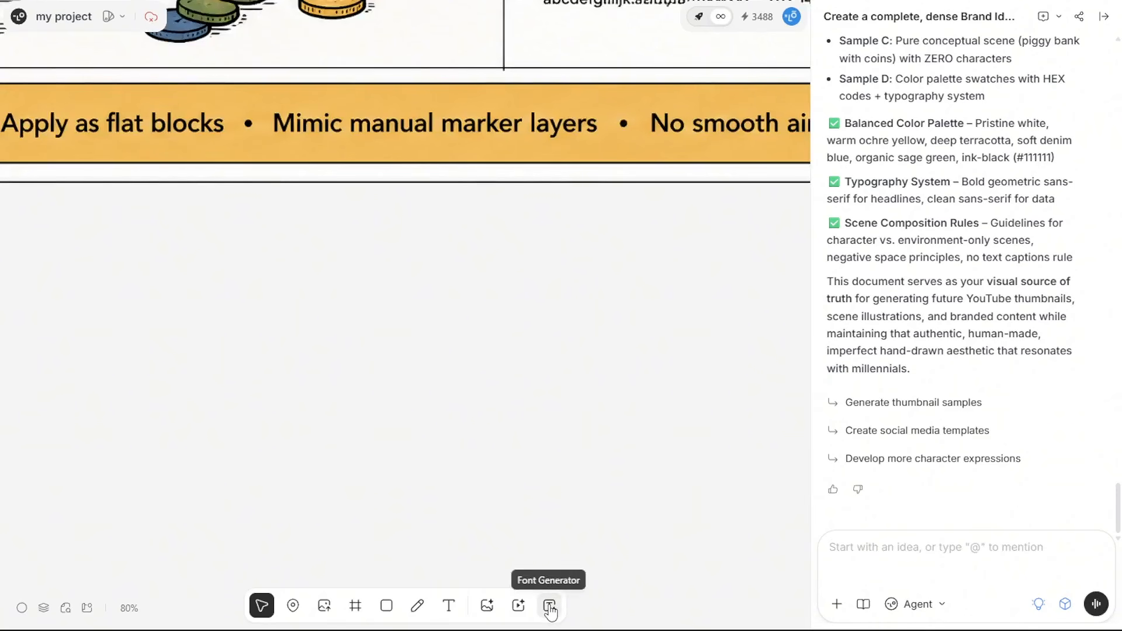
Describe a font in the Font Generator with raw pen-stroke textures, slightly unjoined stroke corners and flat ink-black (#111111) lines.
click(550, 608)
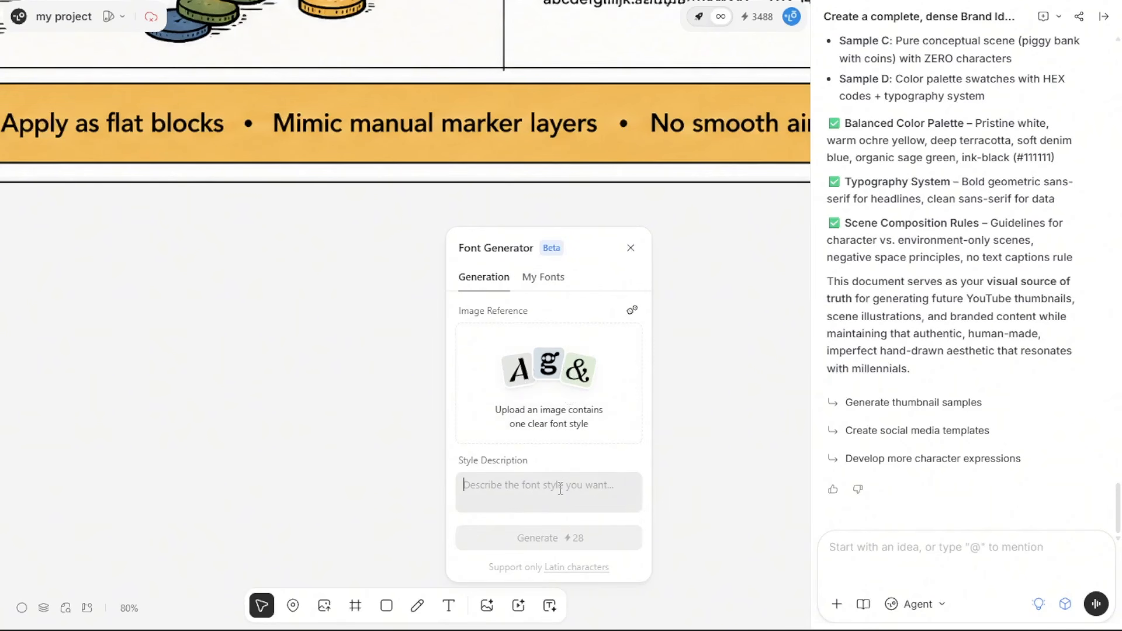
key(ctrl+v)
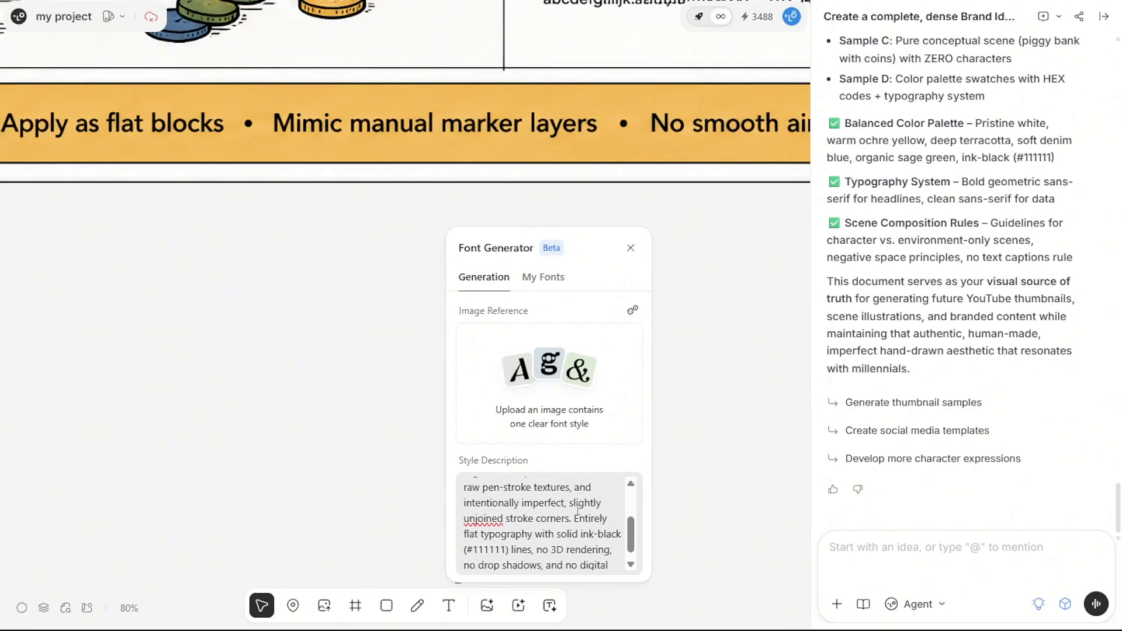
scroll(584, 533, down, 1)
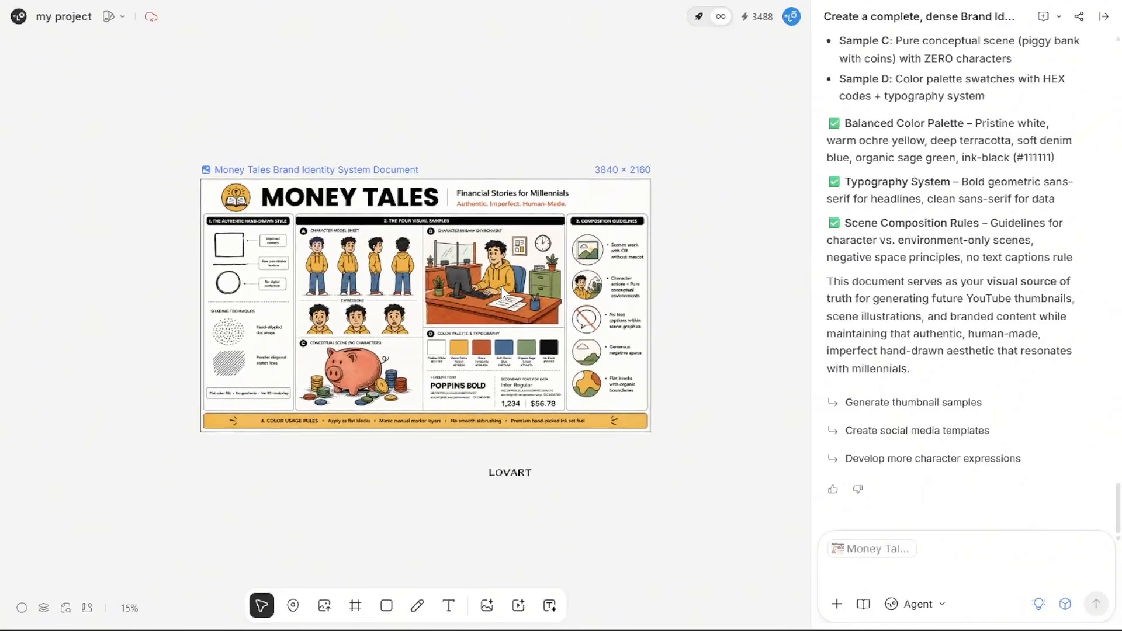
click(432, 318)
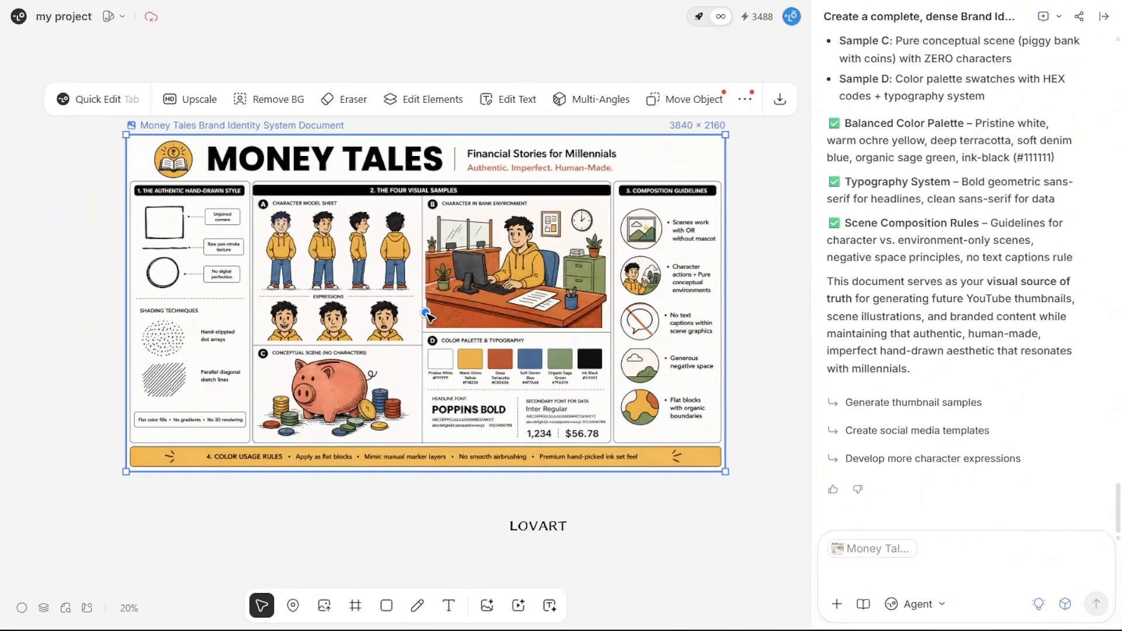
scroll(348, 297, up, 1)
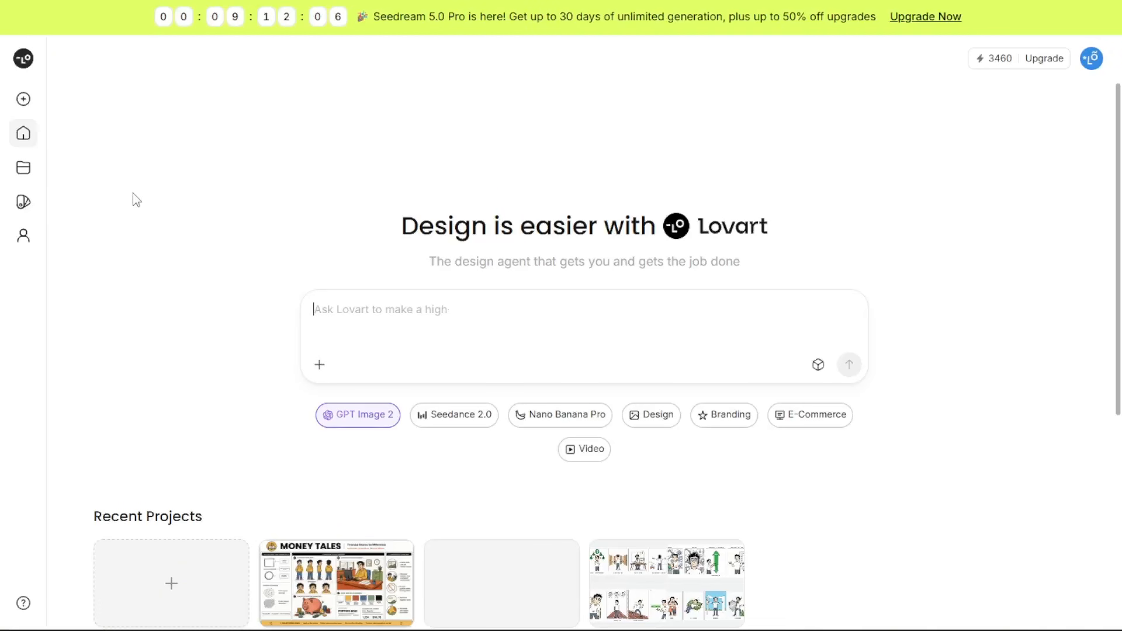
Fill a brand kit by extracting the Money Tales brand document's guidance, logos, colors and fonts, and create a project with this kit.
click(23, 202)
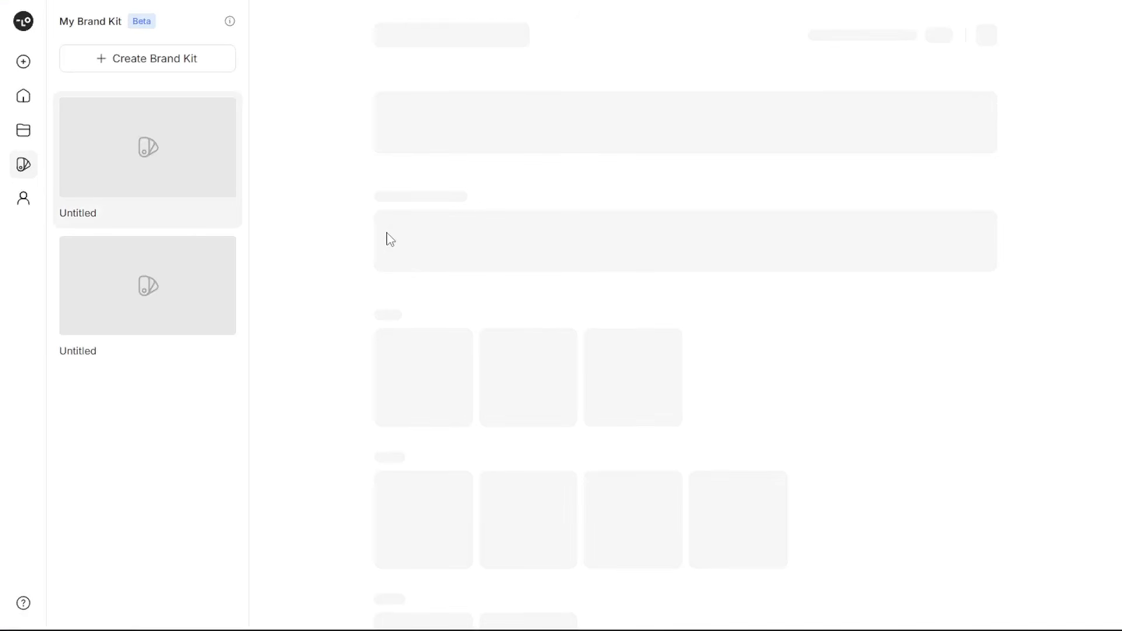
click(902, 466)
click(499, 335)
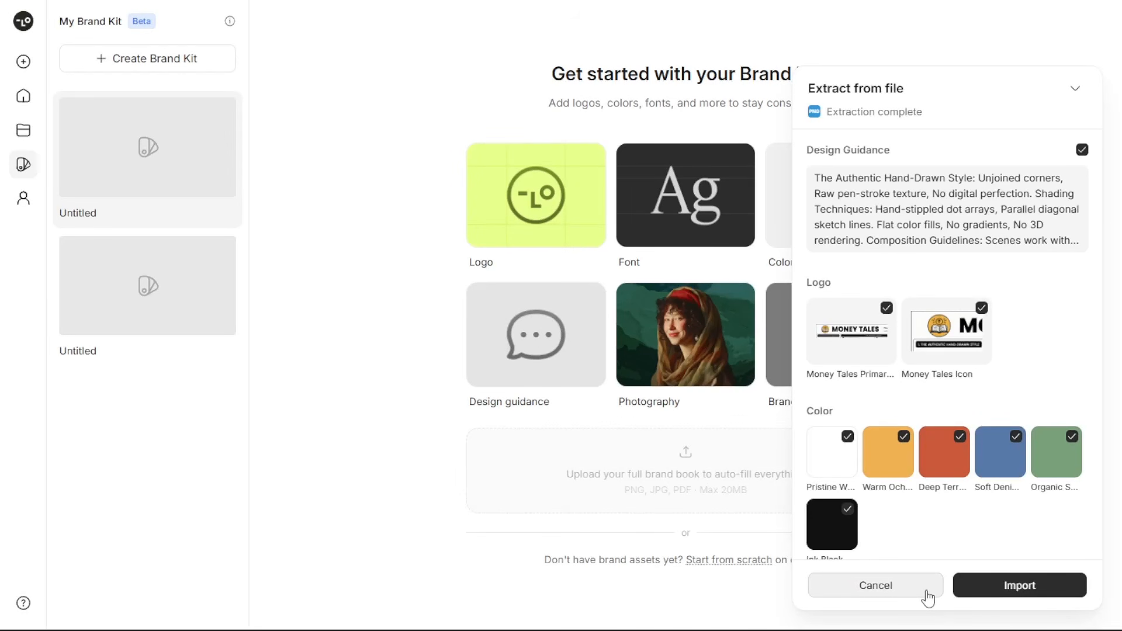
scroll(1001, 416, down, 5)
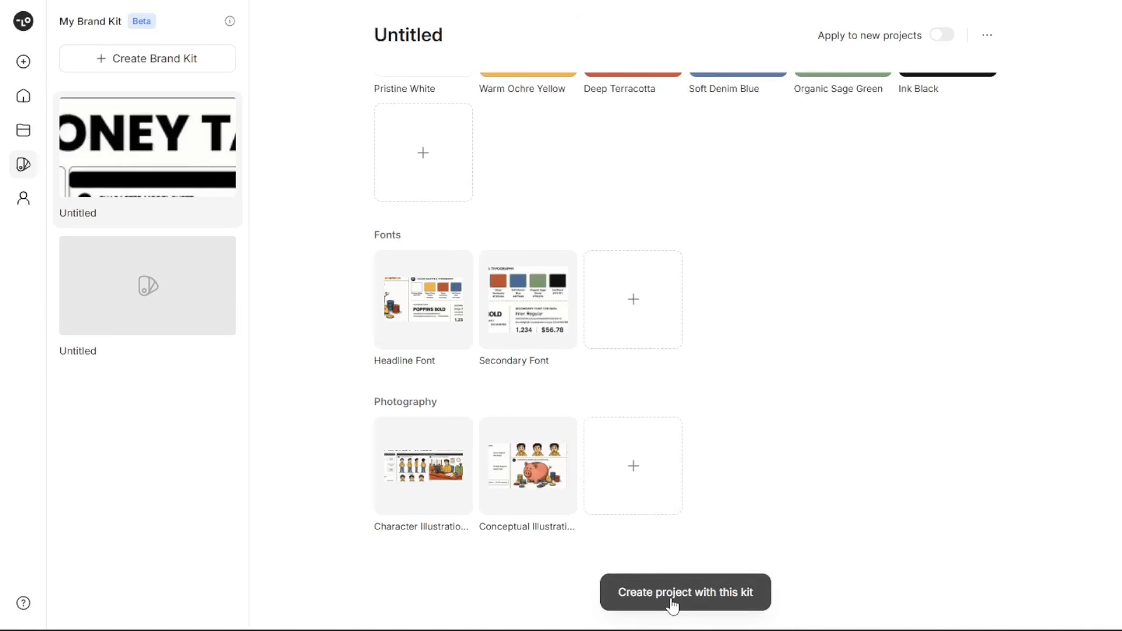
click(672, 602)
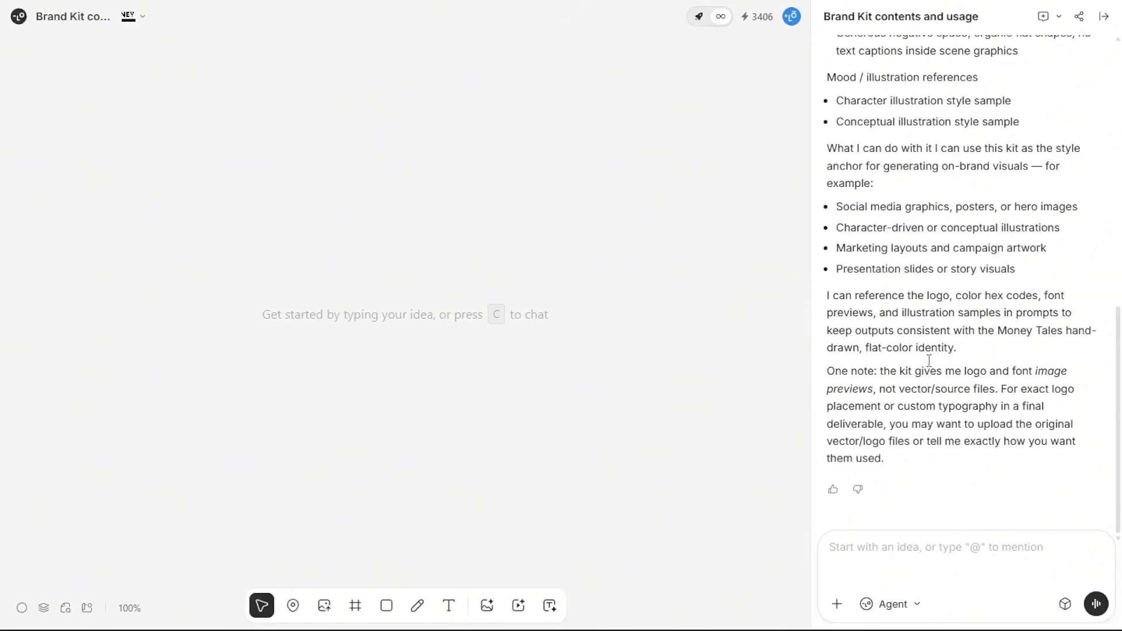
Send the chat agent the two-phase sentence-by-sentence script analysis prompt, followed by the actual script segment.
scroll(927, 368, up, 15)
scroll(929, 361, down, 6)
scroll(929, 361, down, 3)
key(ctrl+v)
scroll(978, 532, down, 3)
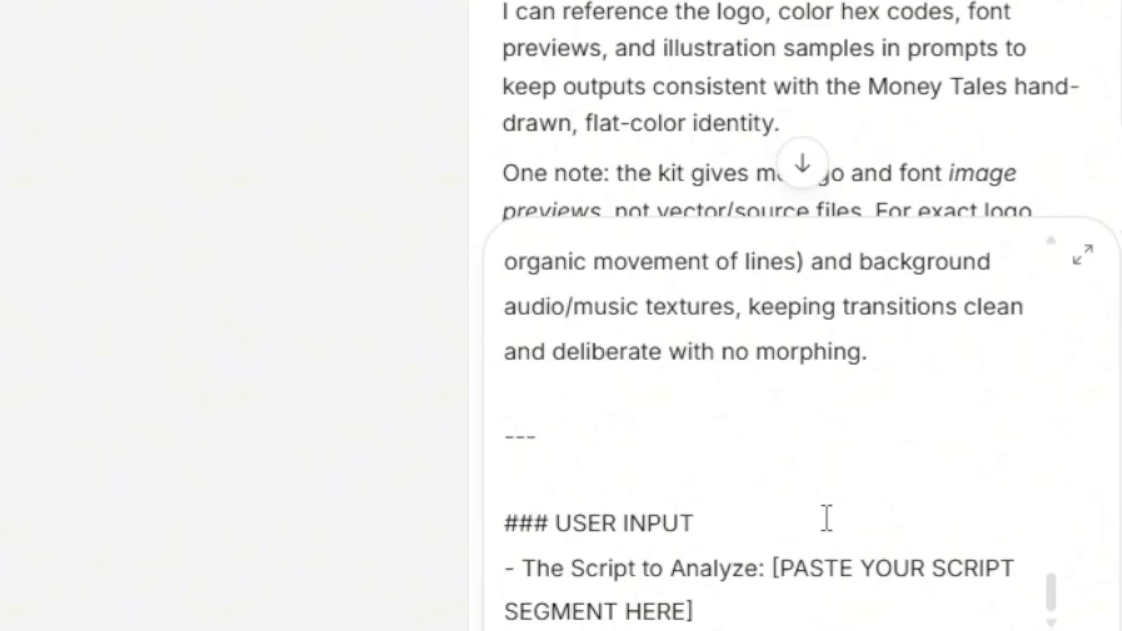
key(Return)
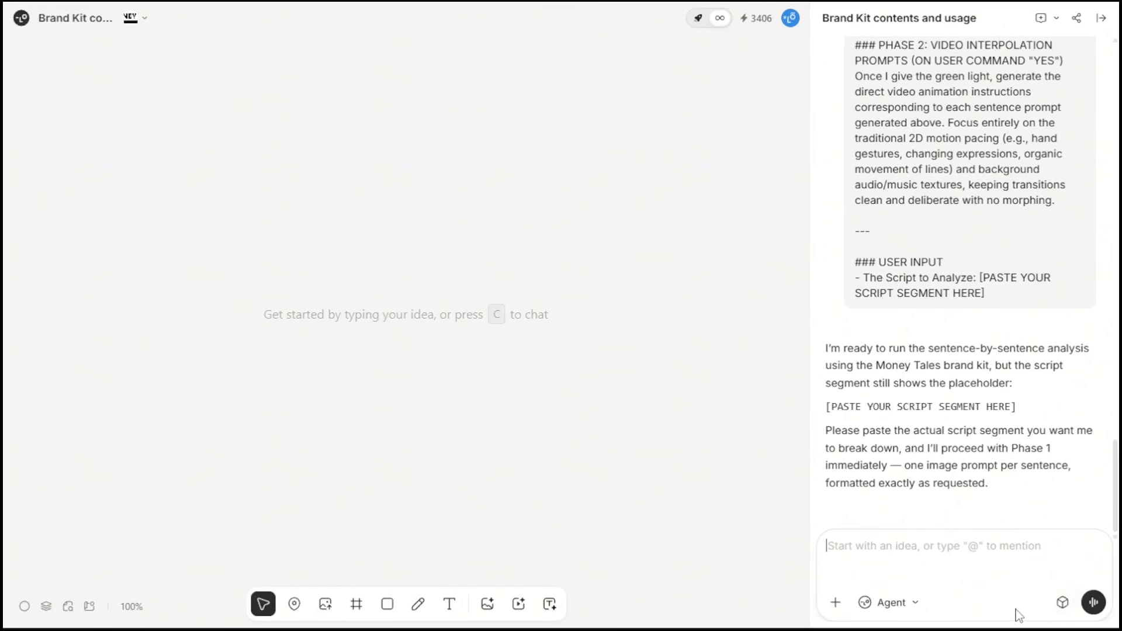
key(ctrl+v)
key(Return)
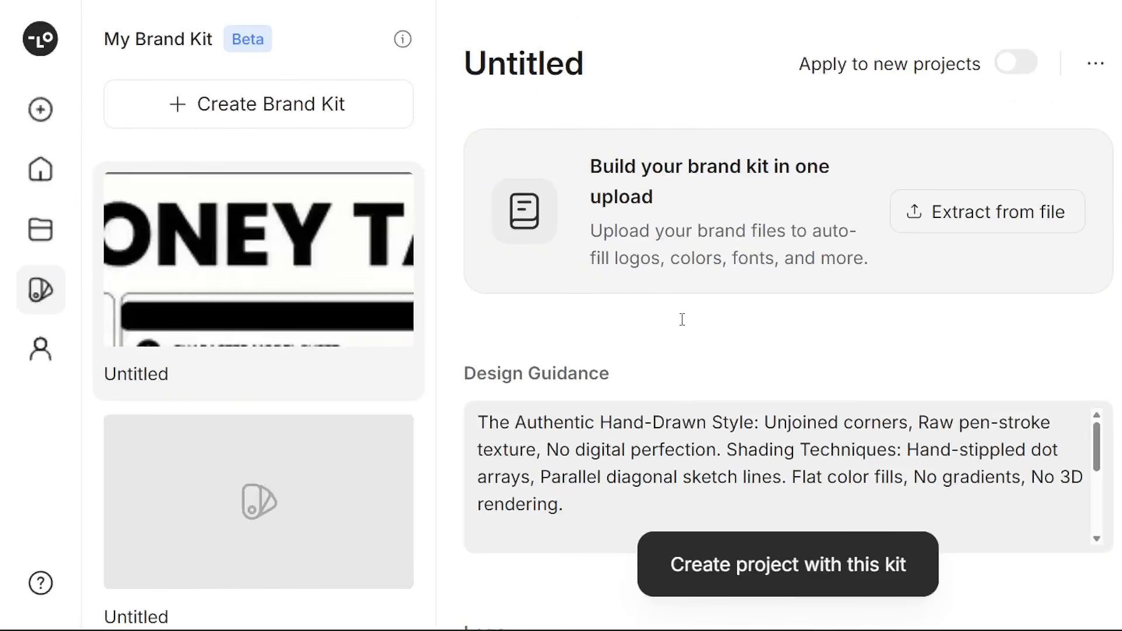
Review the Money Tales brand kit from its design guidance through to the photography samples.
scroll(803, 335, down, 10)
scroll(726, 328, up, 3)
scroll(725, 328, down, 12)
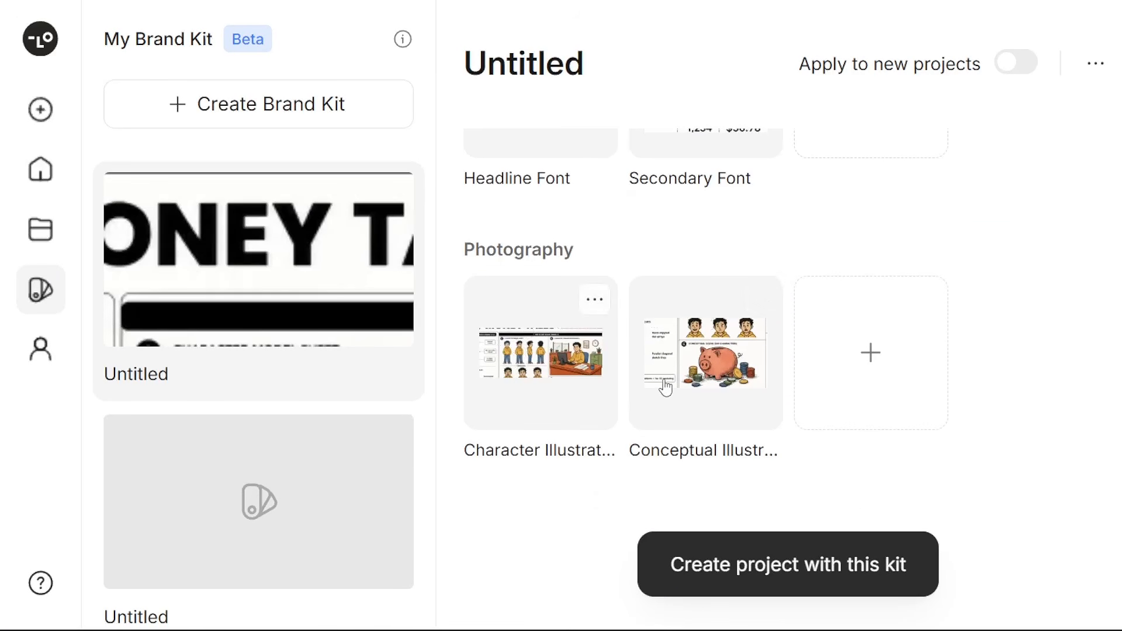
scroll(628, 382, up, 10)
Request the first two storyboard images with the prompts "generate scene 1 image" and "generate scene 2 image".
text(generate scene 1 image)
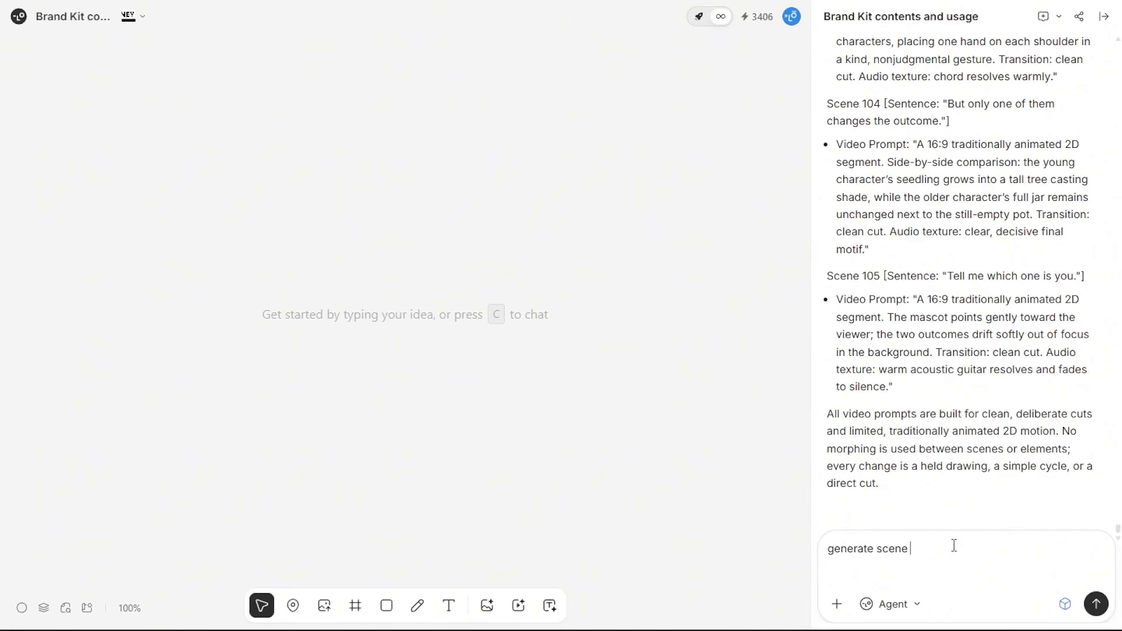
key(Return)
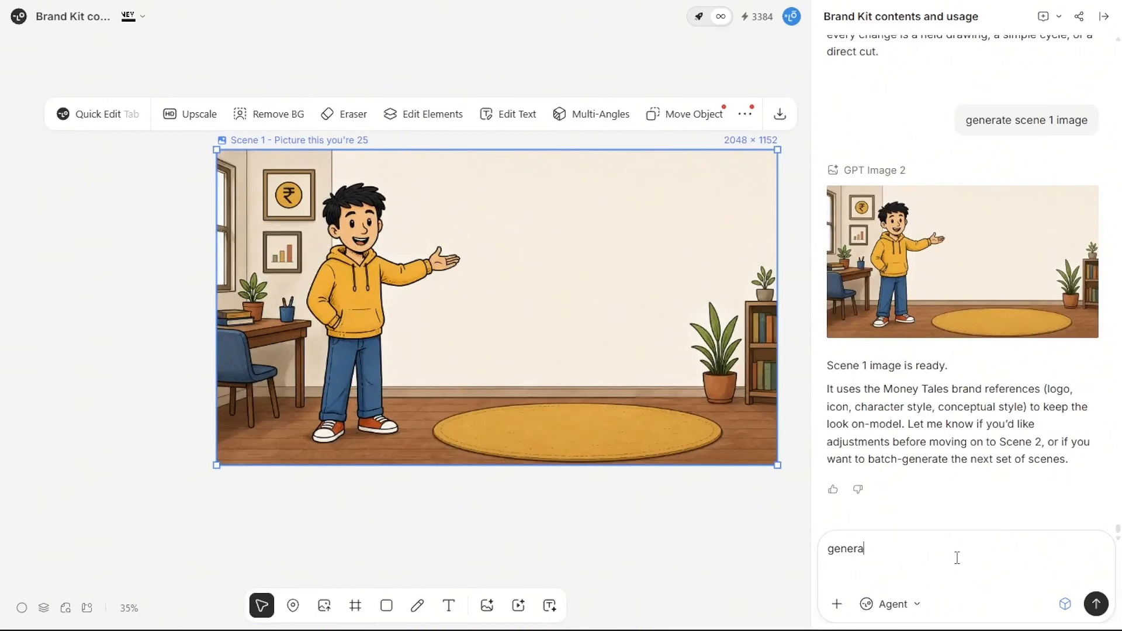
text(generate scene 2 image)
key(Return)
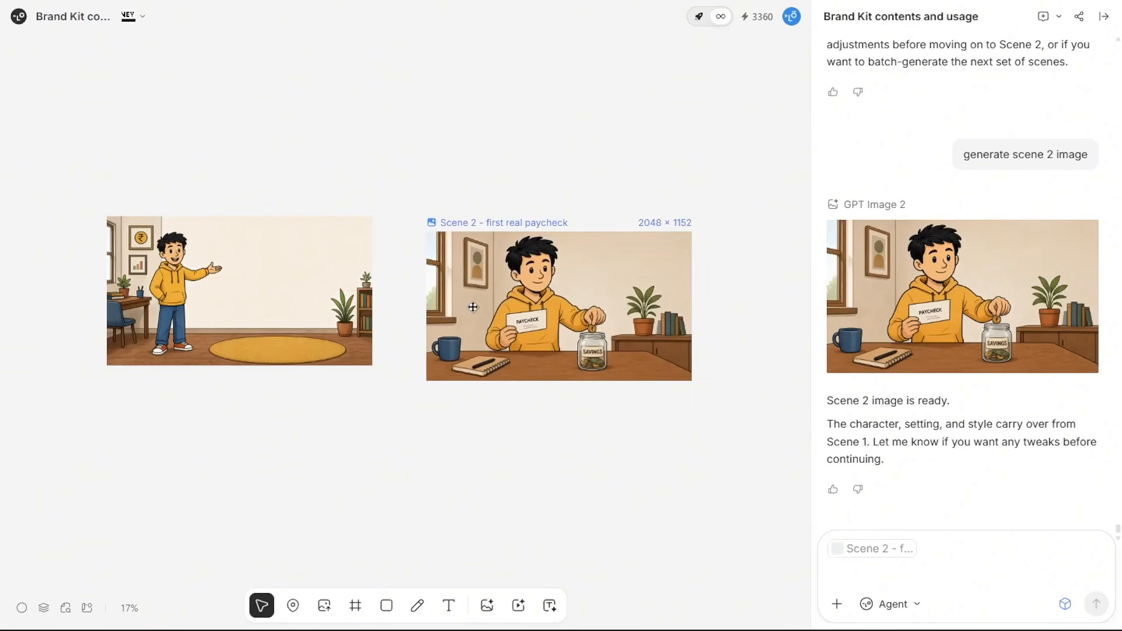
Request the third storyboard image with the prompt "generate scene 3 image".
click(917, 547)
text(generate scene )
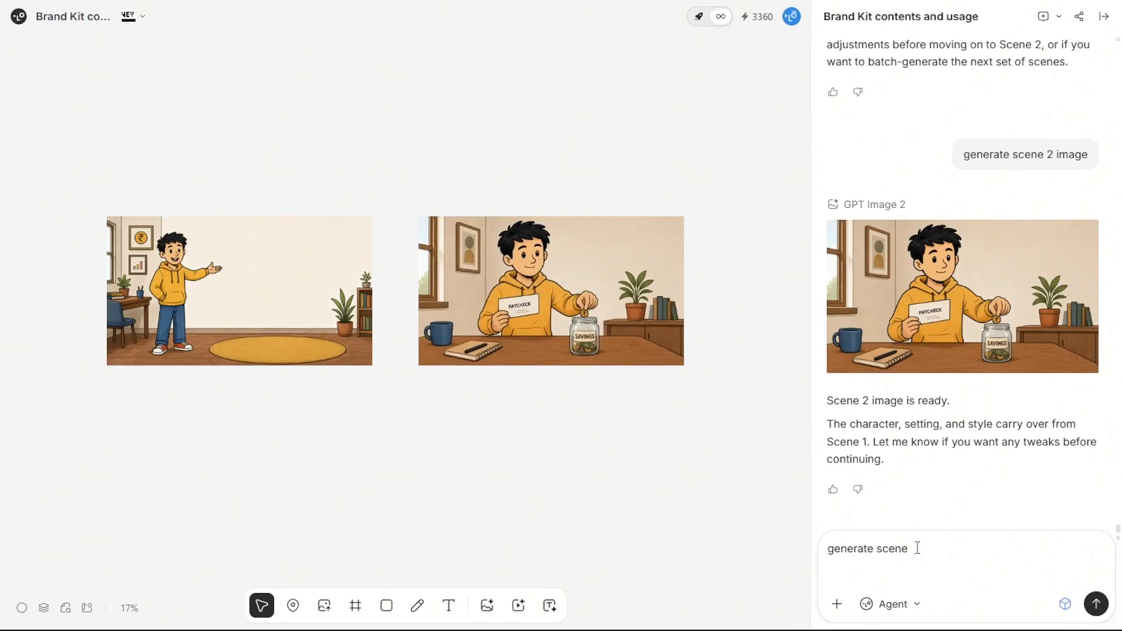
text(3 image)
key(Return)
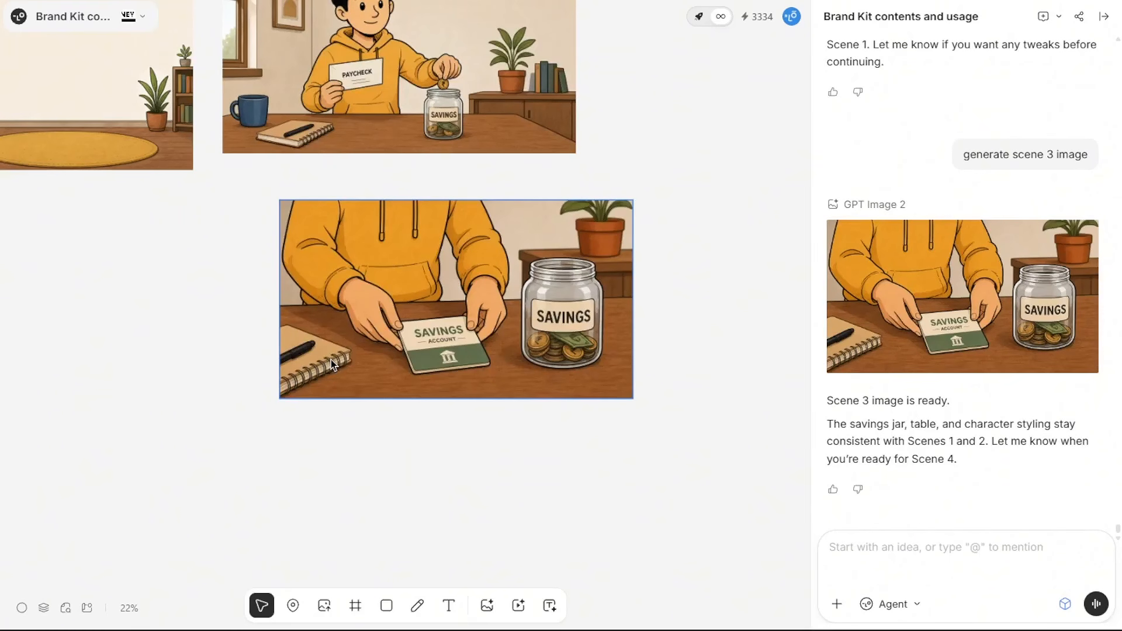
Move the Scene 3 image from below Scene 2 into the row, to the right of the Scene 2 image.
scroll(242, 331, down, 1)
scroll(242, 331, up, 2)
scroll(420, 336, up, 2)
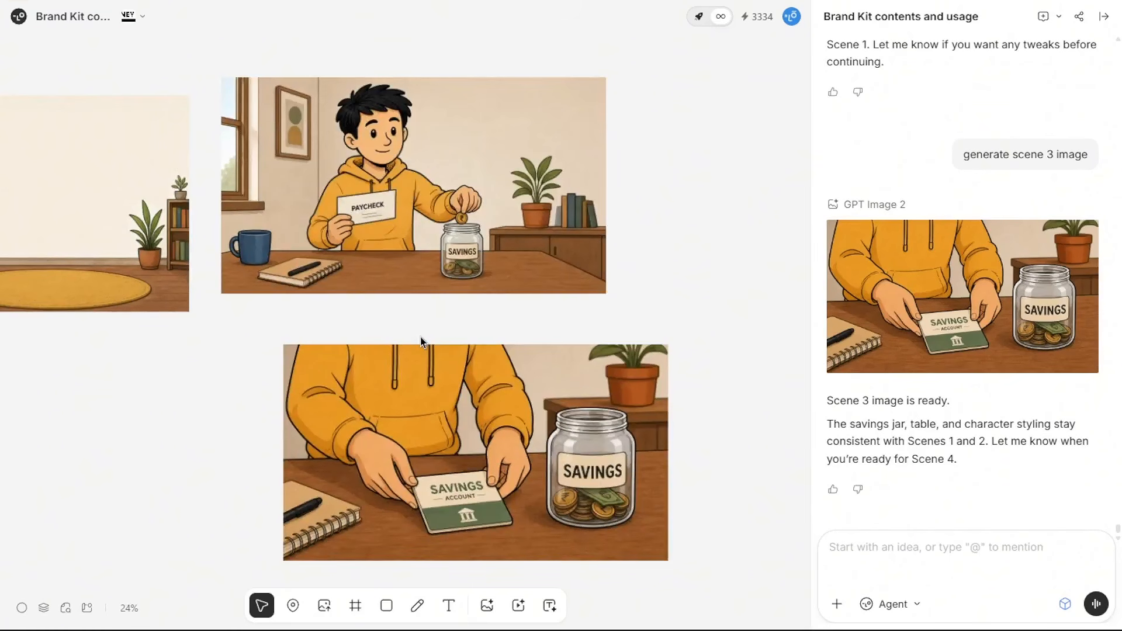
scroll(422, 337, down, 2)
scroll(422, 337, down, 2)
drag(425, 372, 375, 382)
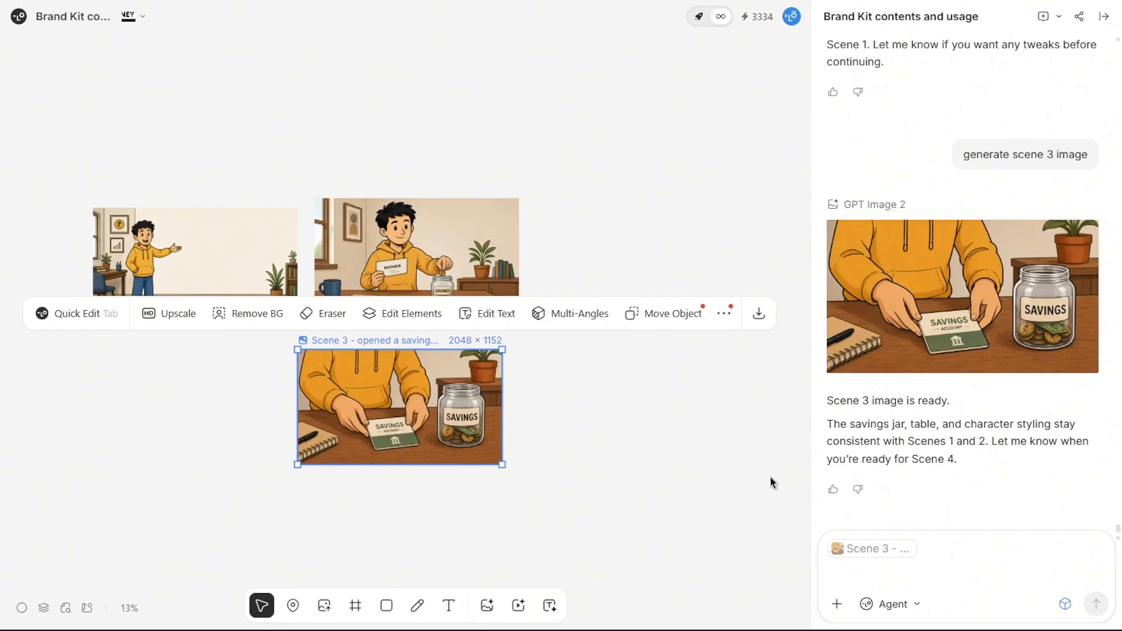
drag(423, 433, 590, 447)
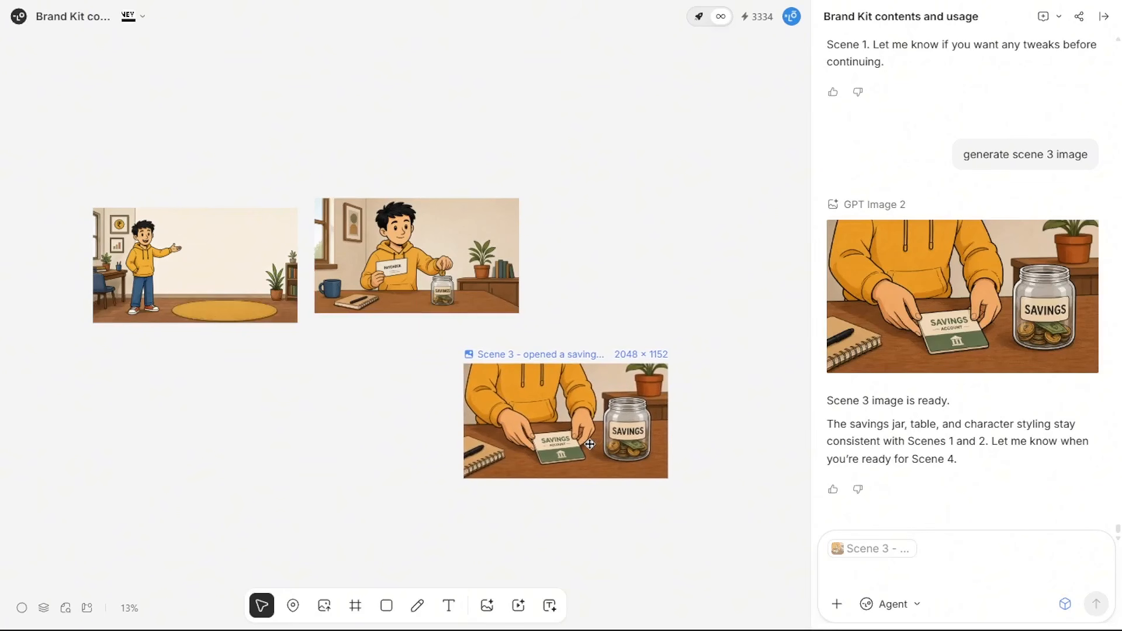
click(560, 450)
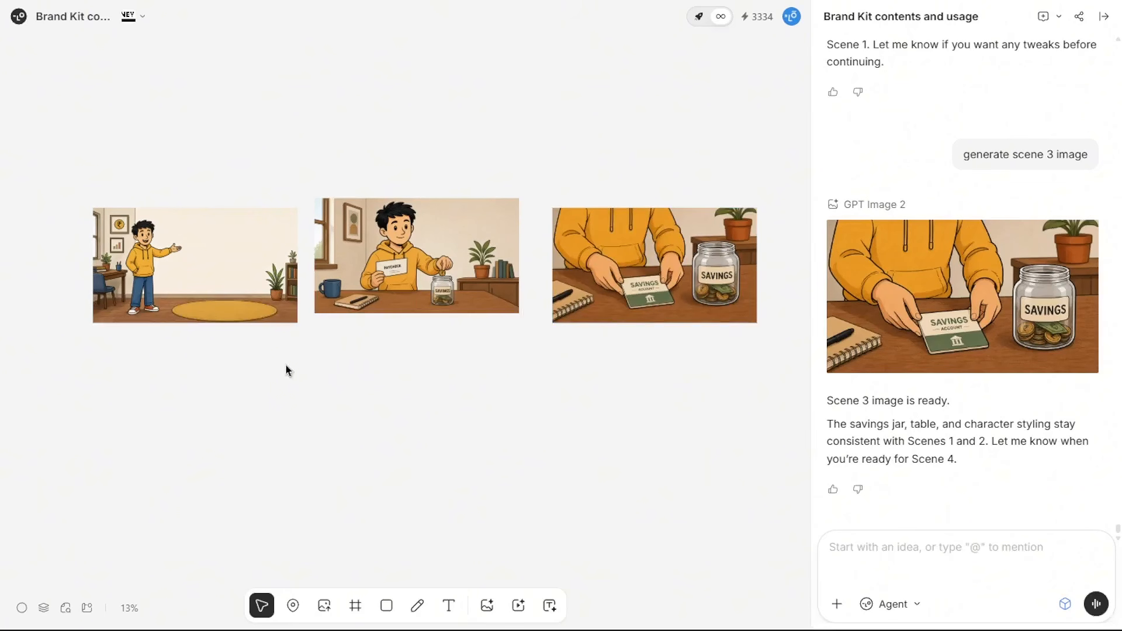
Align the Scene 1 and Scene 3 images level with Scene 2 and shift Scene 3 slightly closer to Scene 2.
click(247, 296)
click(364, 284)
click(581, 273)
click(241, 292)
drag(220, 285, 219, 274)
drag(618, 281, 616, 272)
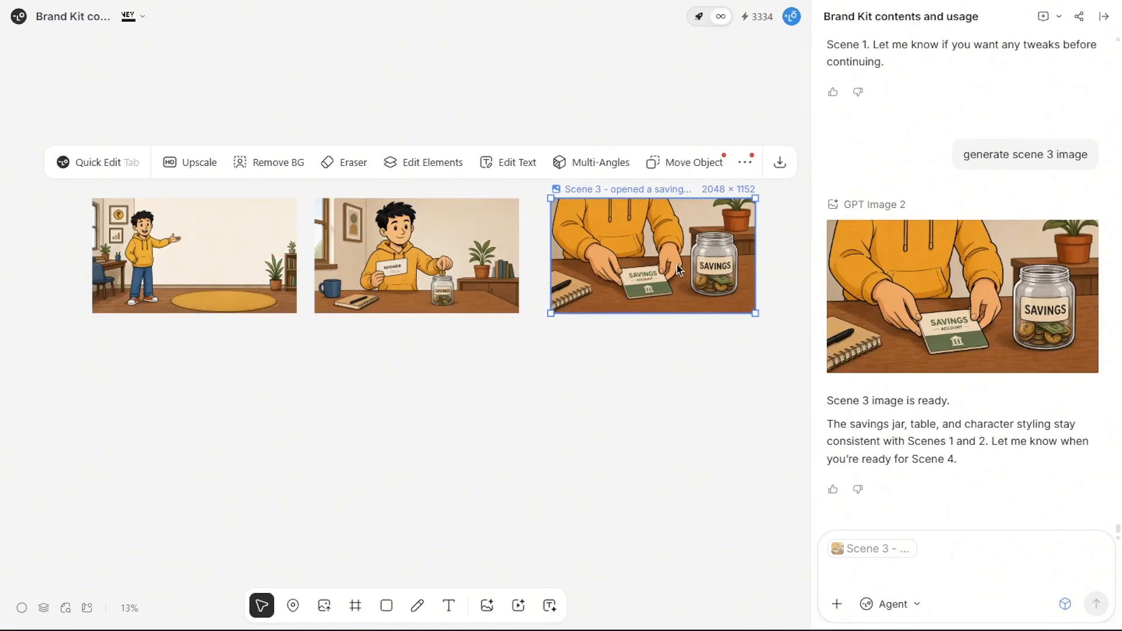
click(287, 261)
click(447, 259)
click(683, 257)
drag(683, 257, 678, 257)
click(506, 362)
Request the next set of storyboard images with the prompt "generate scene 4 to scene 14 images in batch".
click(890, 550)
text(generate scene 4 to scene 14 images in batch)
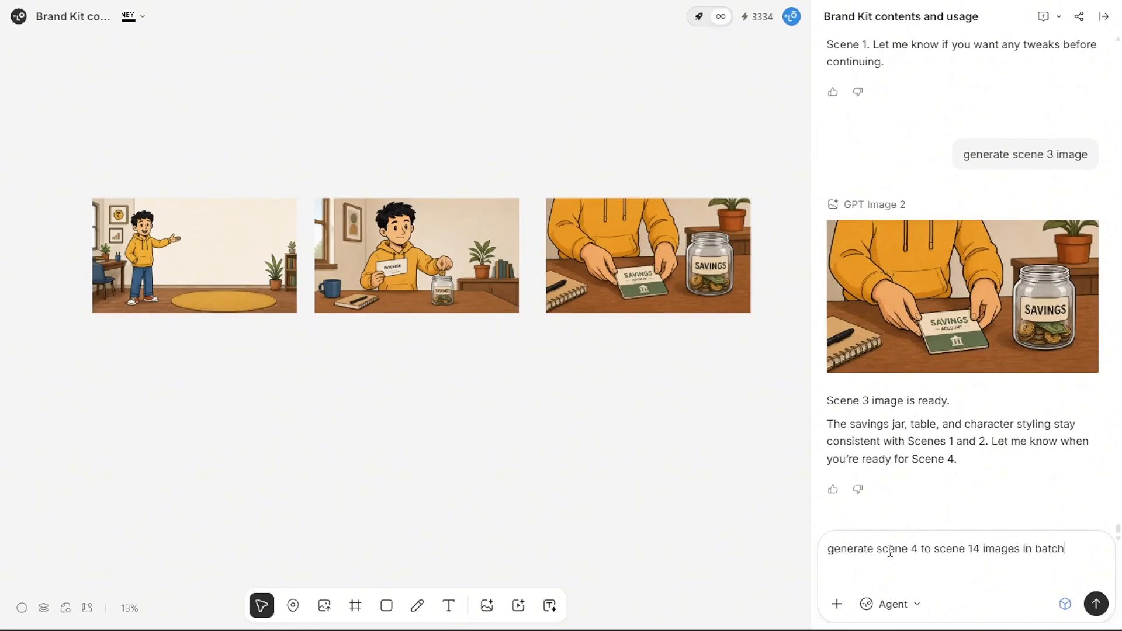
key(Return)
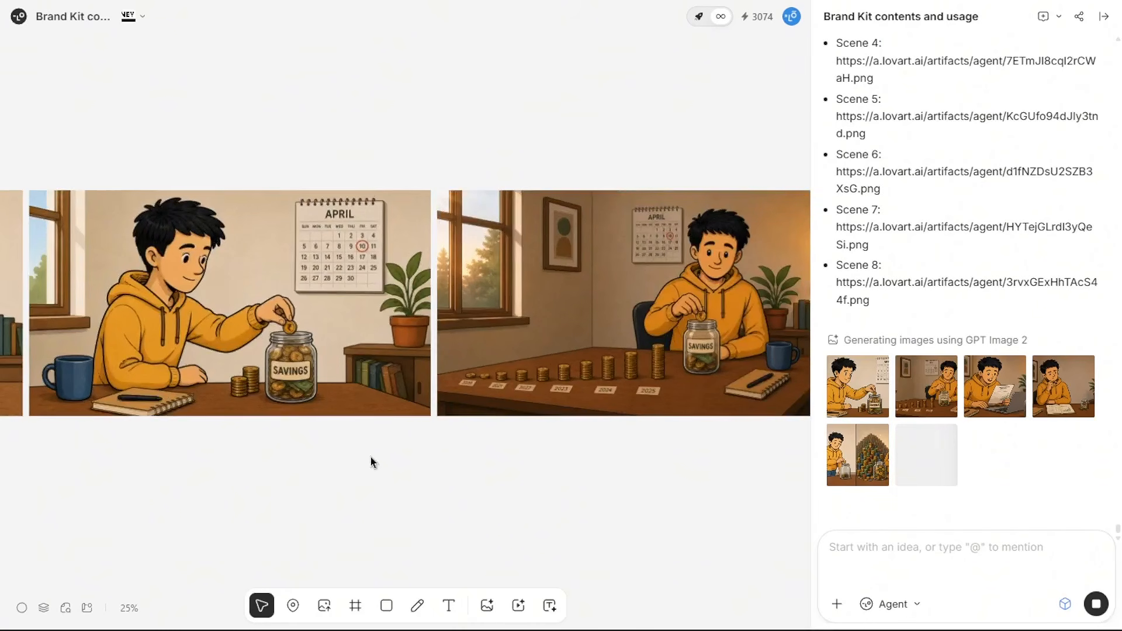
click(262, 605)
click(258, 577)
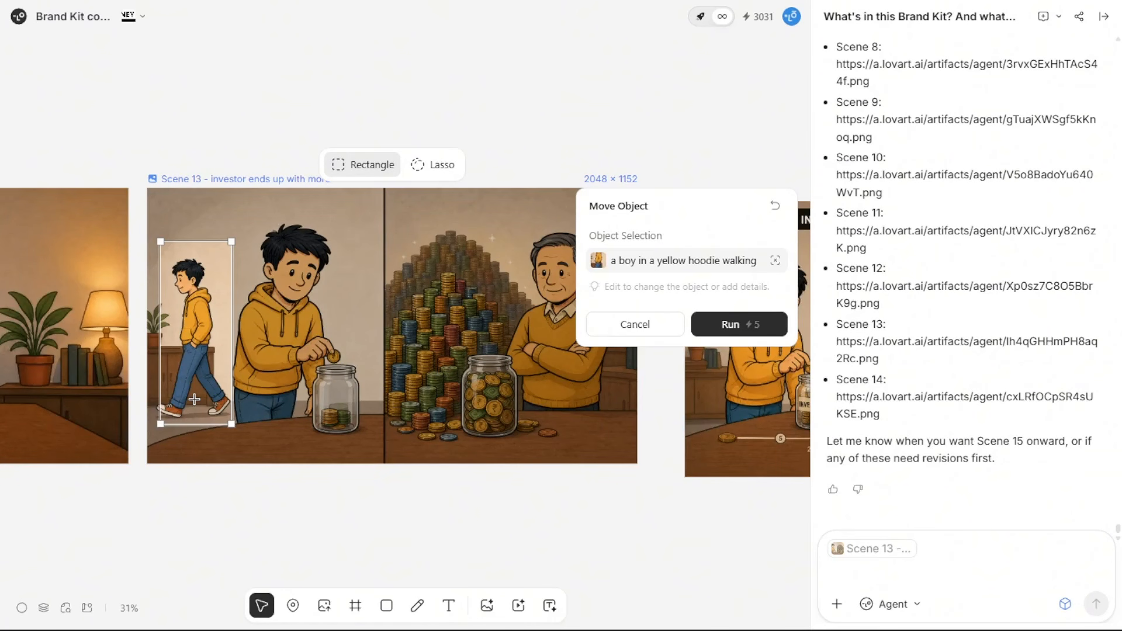
click(636, 324)
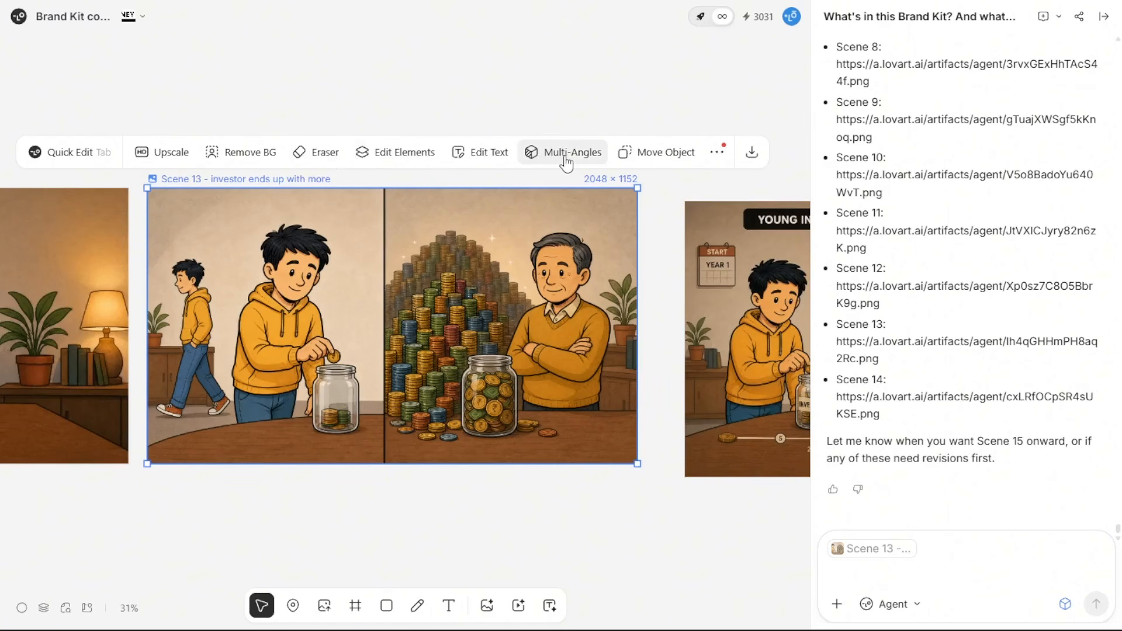
Move the coin-filled jar in the Scene 13 image right, in front of the older man, and place the generated version below the original.
click(640, 153)
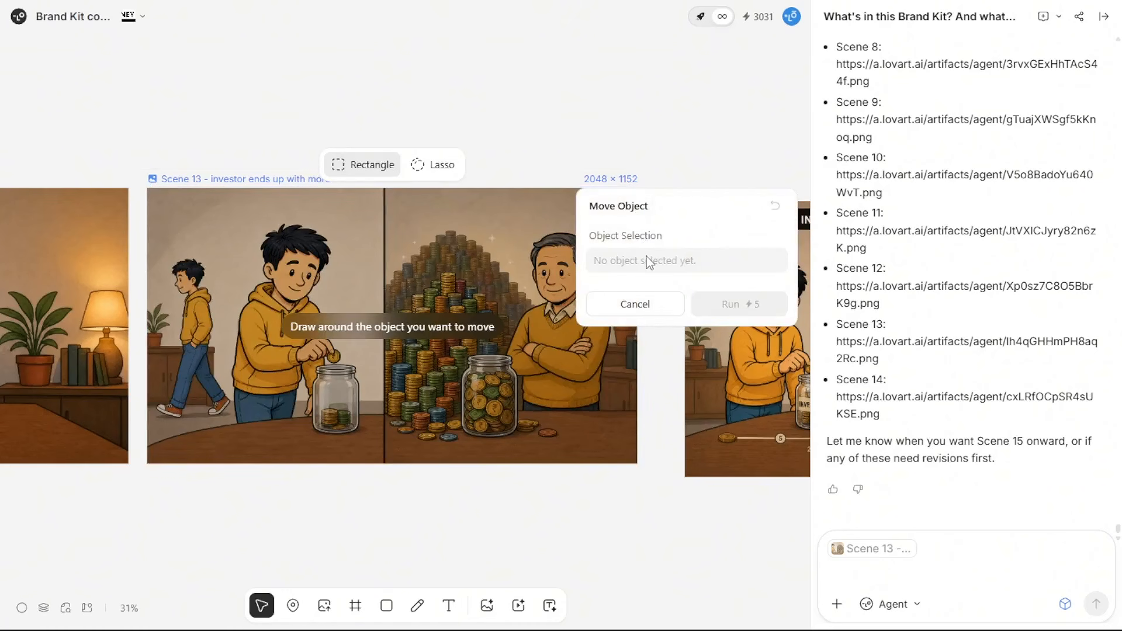
drag(458, 354, 509, 380)
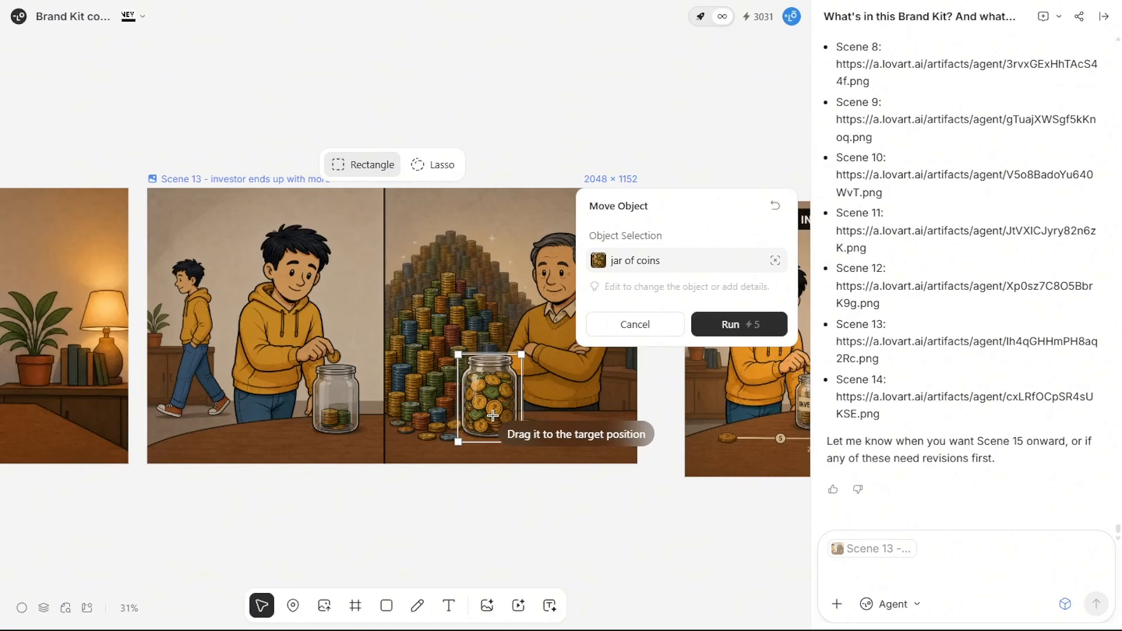
drag(492, 415, 525, 415)
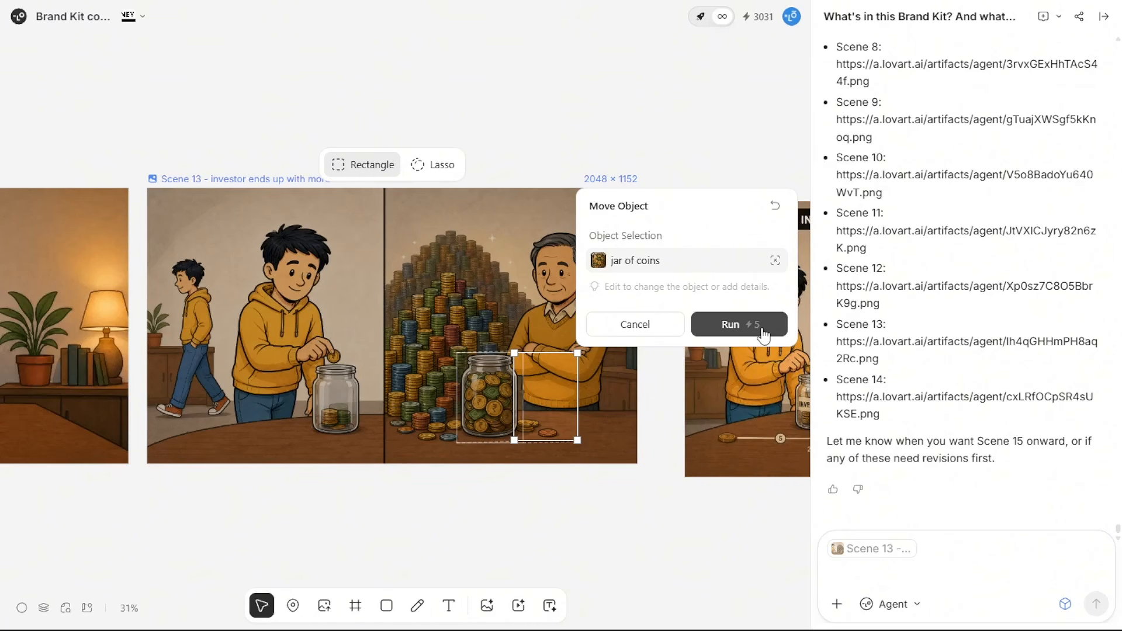
click(762, 329)
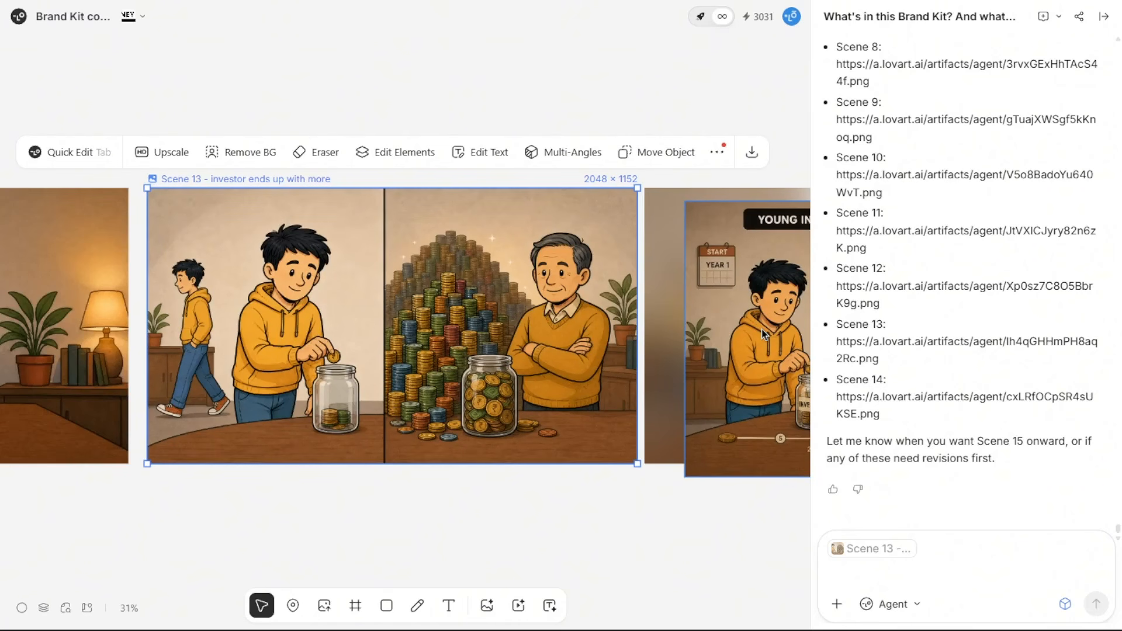
drag(722, 292, 368, 406)
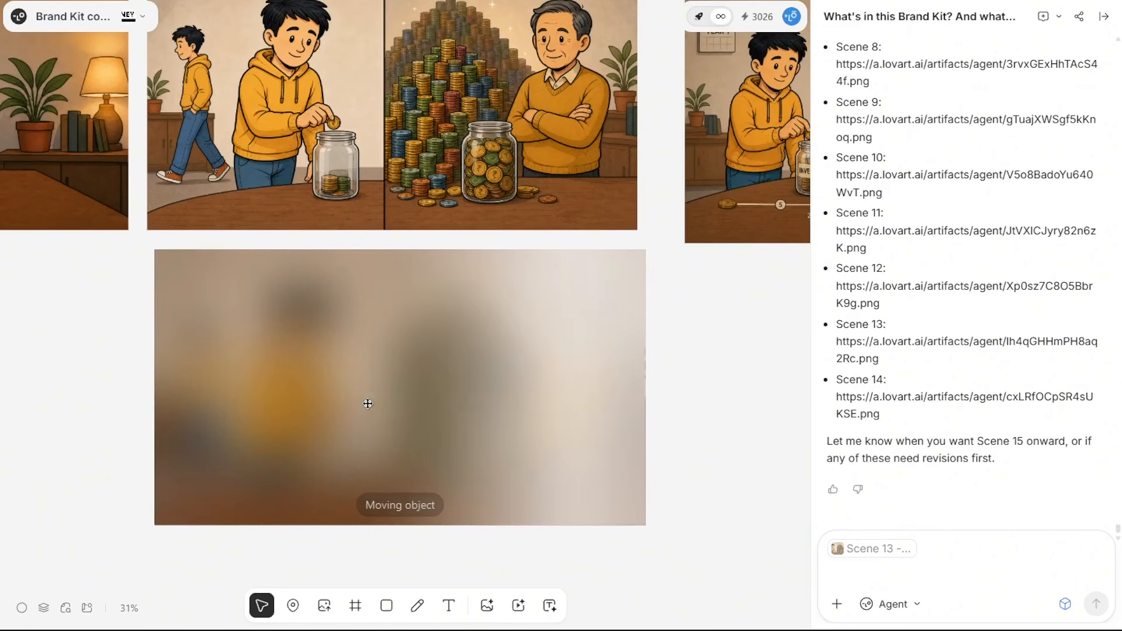
scroll(676, 371, up, 2)
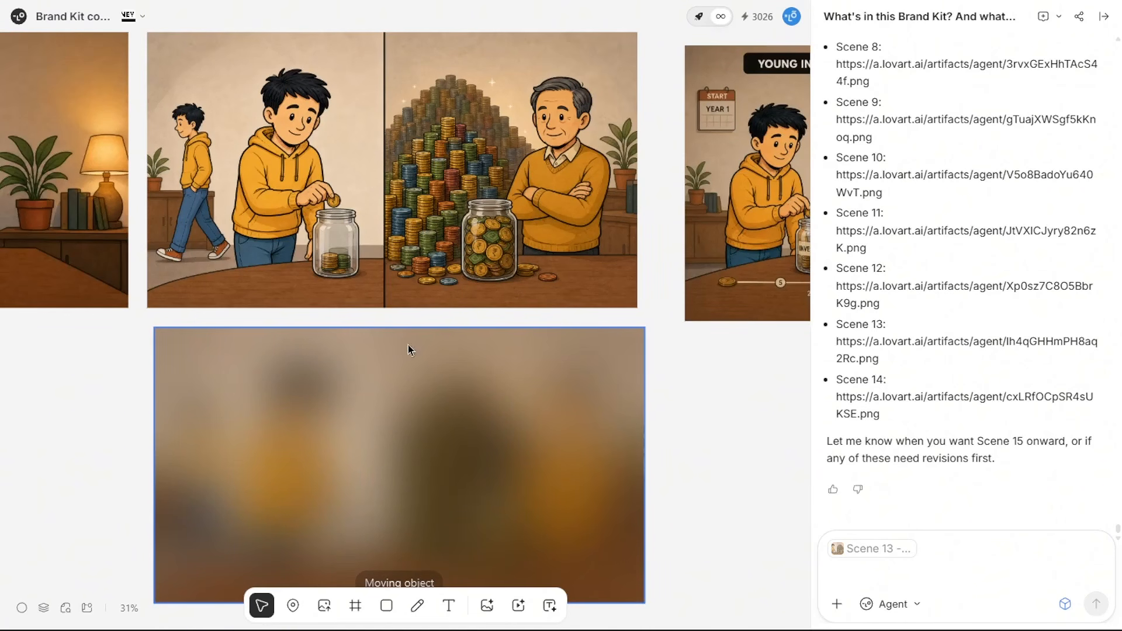
scroll(376, 327, down, 1)
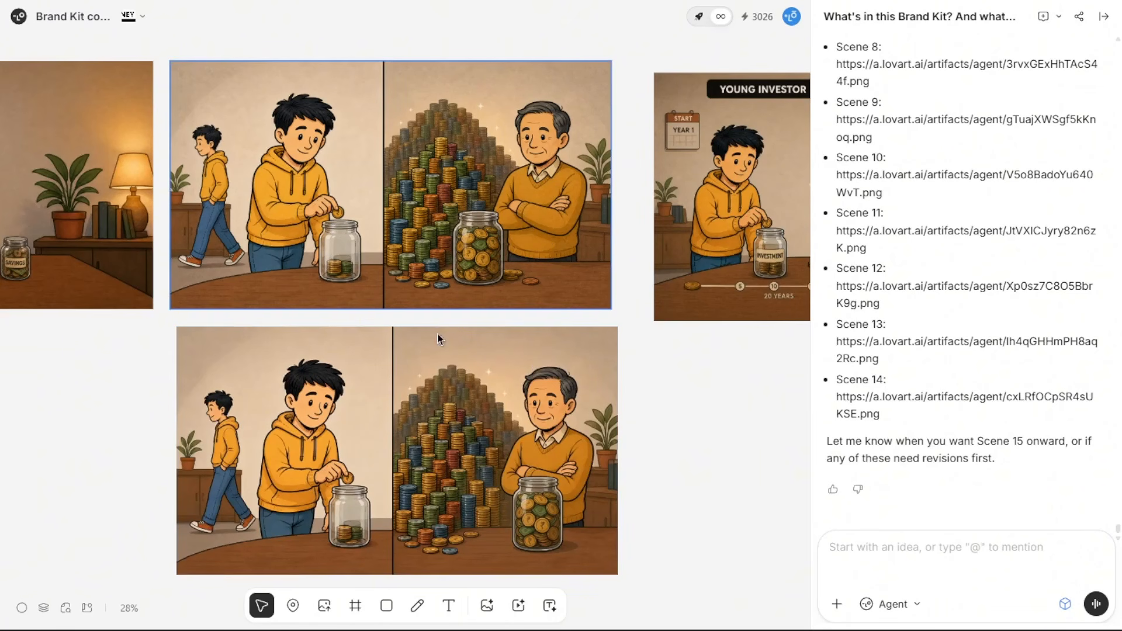
Move the original Scene 13 image above the storyboard row and put the edited version in its place.
scroll(452, 317, down, 5)
click(385, 287)
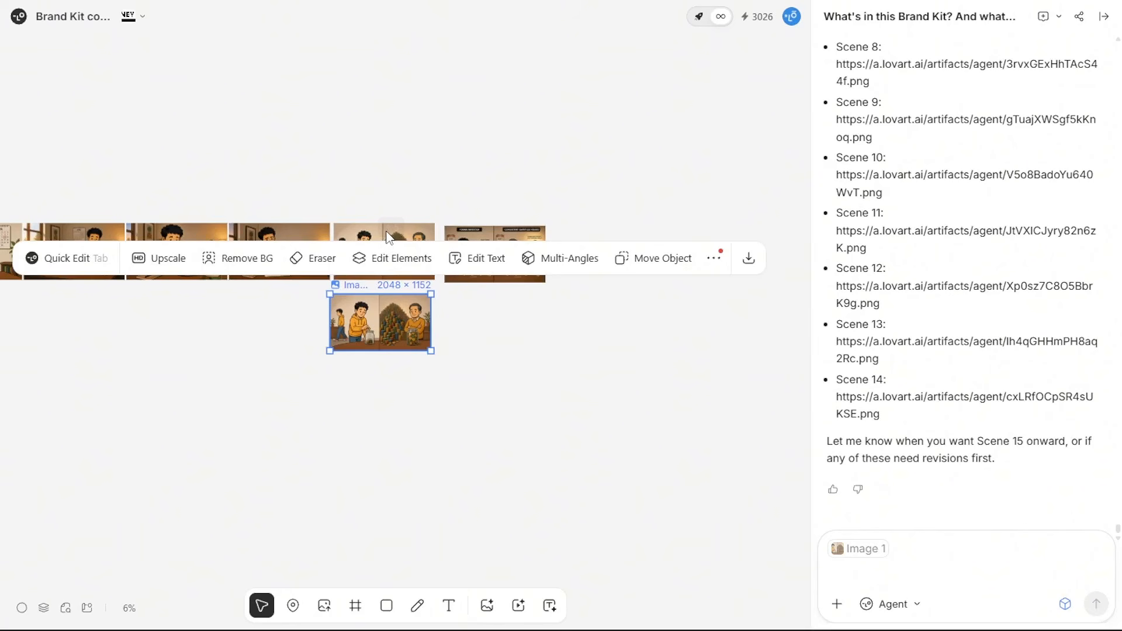
click(385, 234)
drag(385, 233, 433, 106)
drag(396, 317, 401, 250)
Open the Video Generator from the Scene 1 image and play the generated Scene 1 video.
scroll(280, 326, down, 3)
click(47, 365)
drag(46, 362, 2, 363)
scroll(421, 358, up, 4)
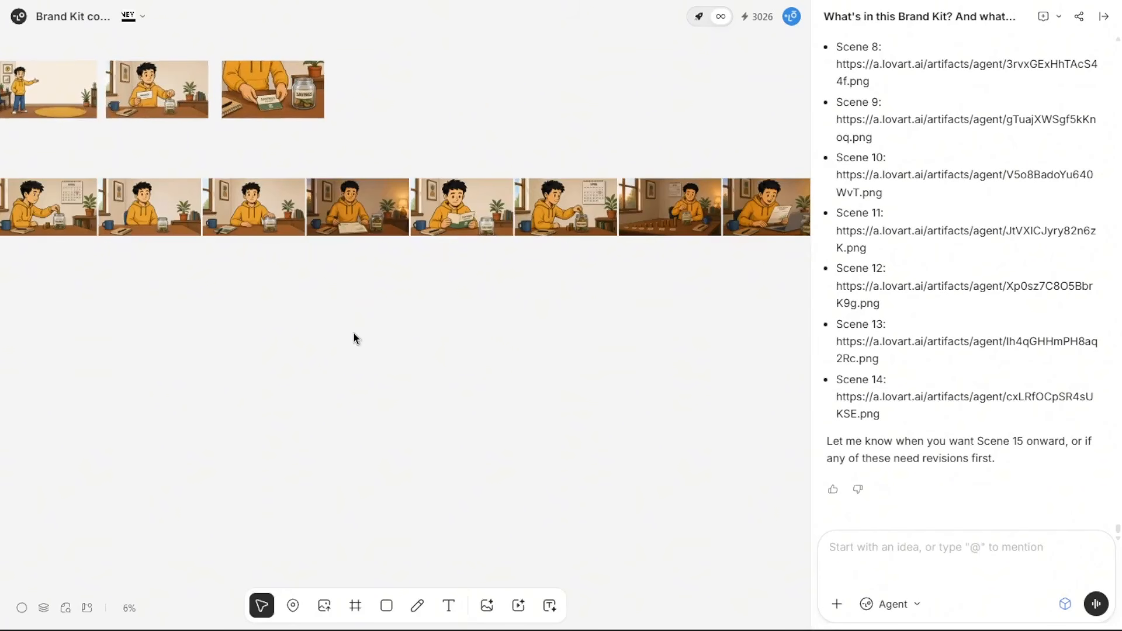
scroll(353, 339, up, 3)
drag(200, 262, 1, 262)
scroll(304, 268, up, 4)
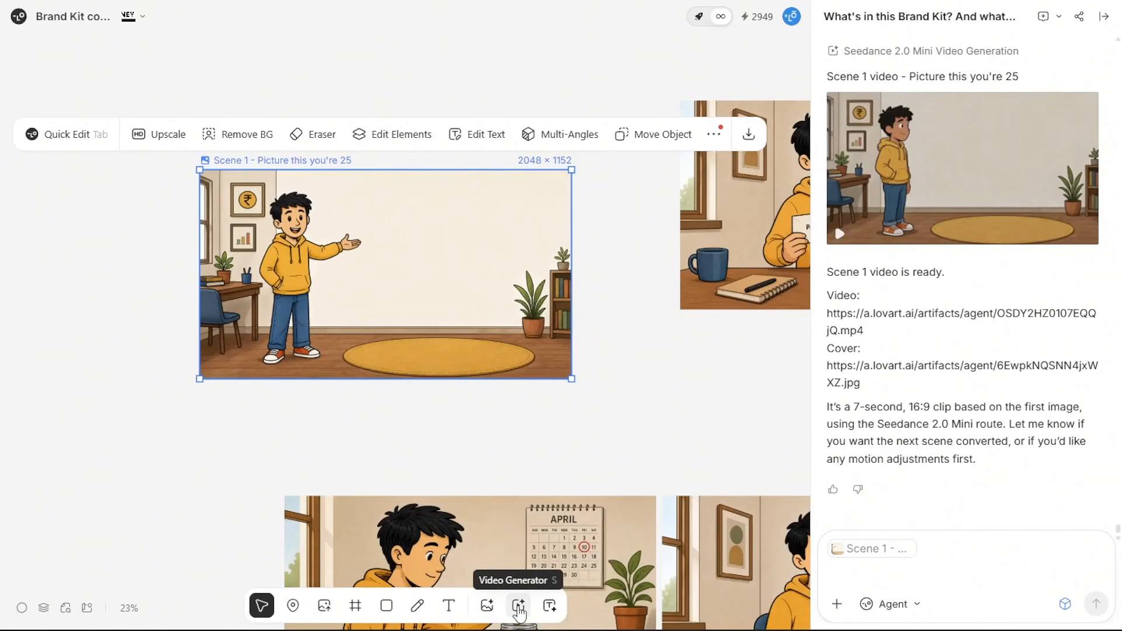
click(518, 607)
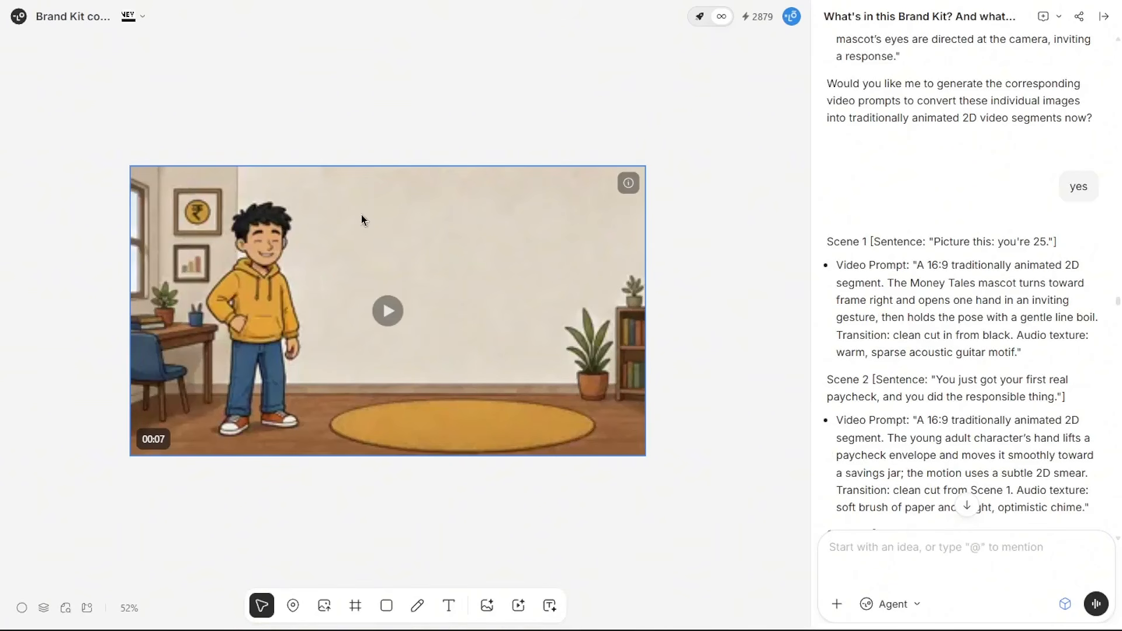
double_click(362, 216)
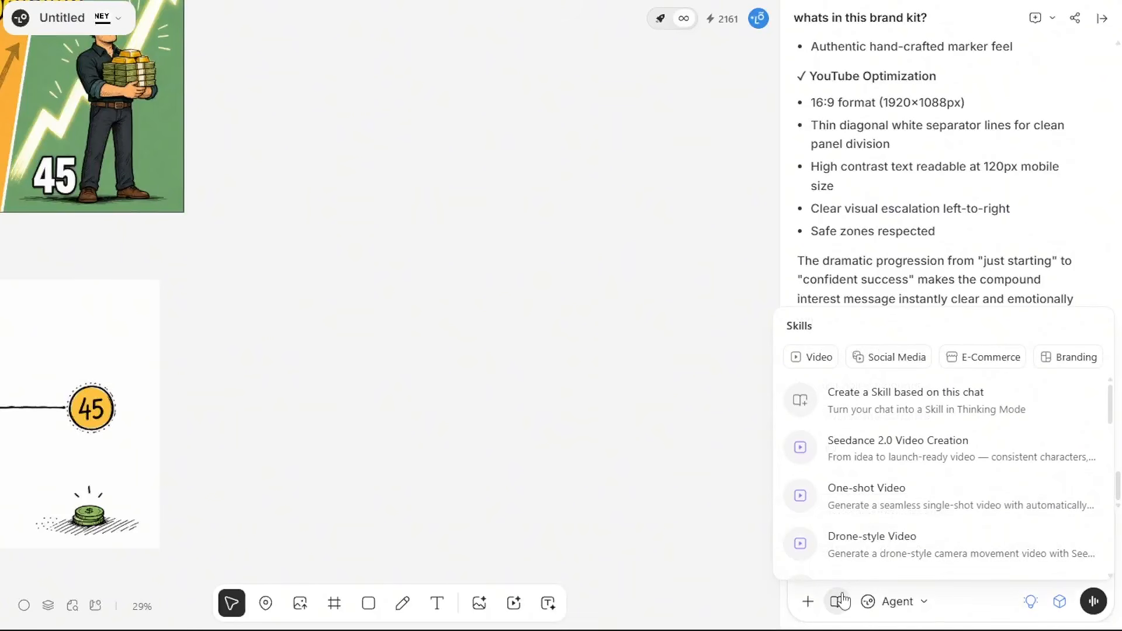
Request a three-panel image with the YouTube Thumbnail skill, pasting the prompt with the overlay text "25 vs 35 vs 45" and "NOT EVEN CLOSE".
click(899, 358)
scroll(892, 466, down, 2)
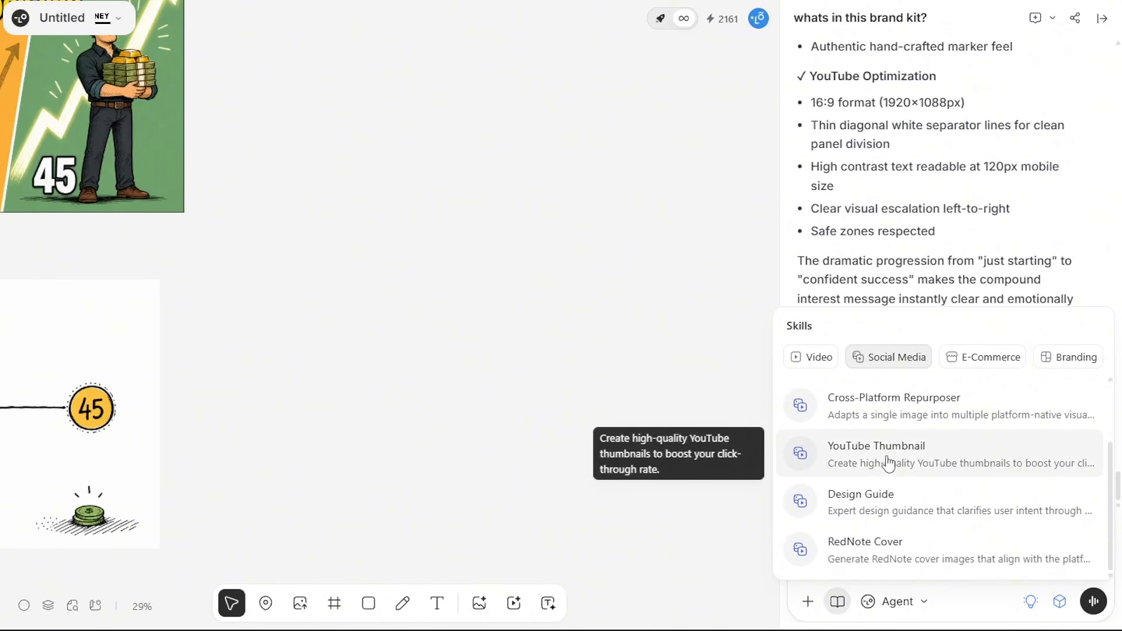
click(891, 468)
key(ctrl+v)
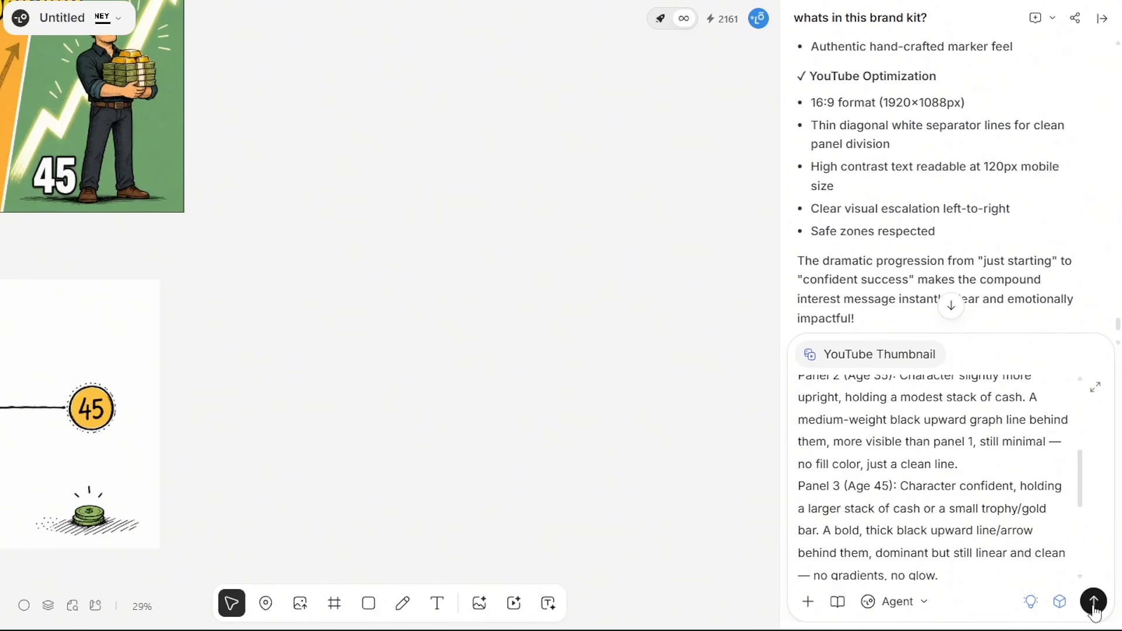
click(1094, 608)
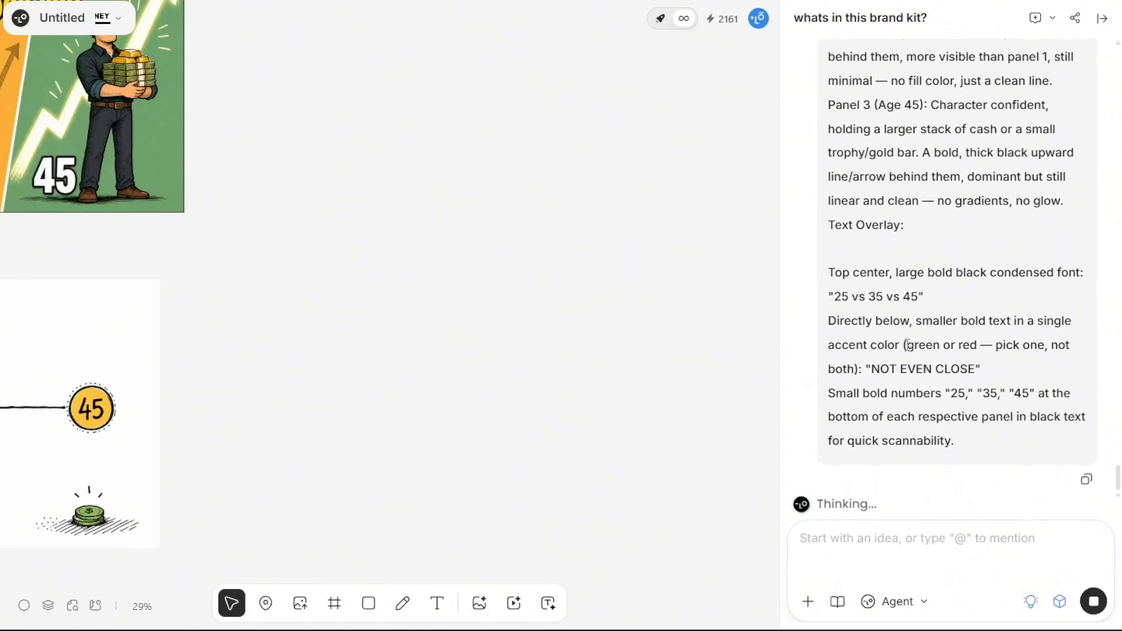